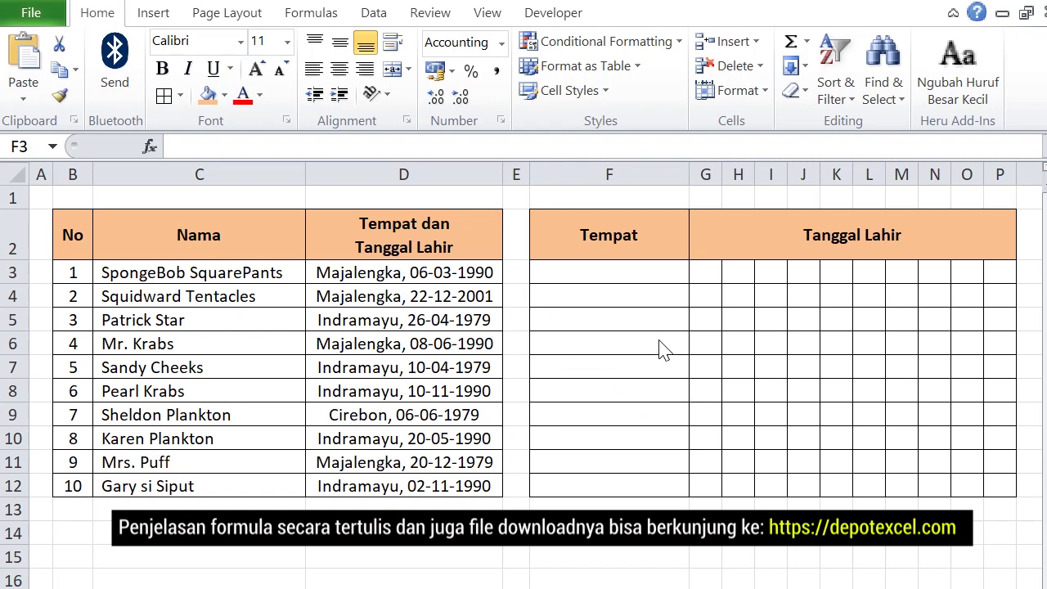
# Enter =LEFT(D3;10) in F3 under Tempat and fill the formula down through F12.
pyautogui.click(622, 274)
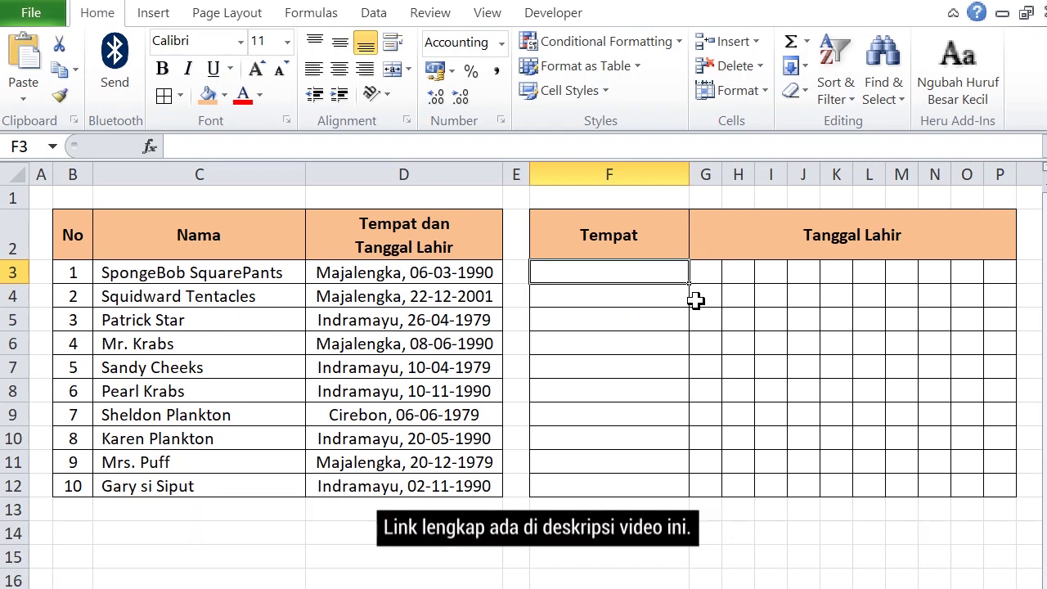
pyautogui.write('=')
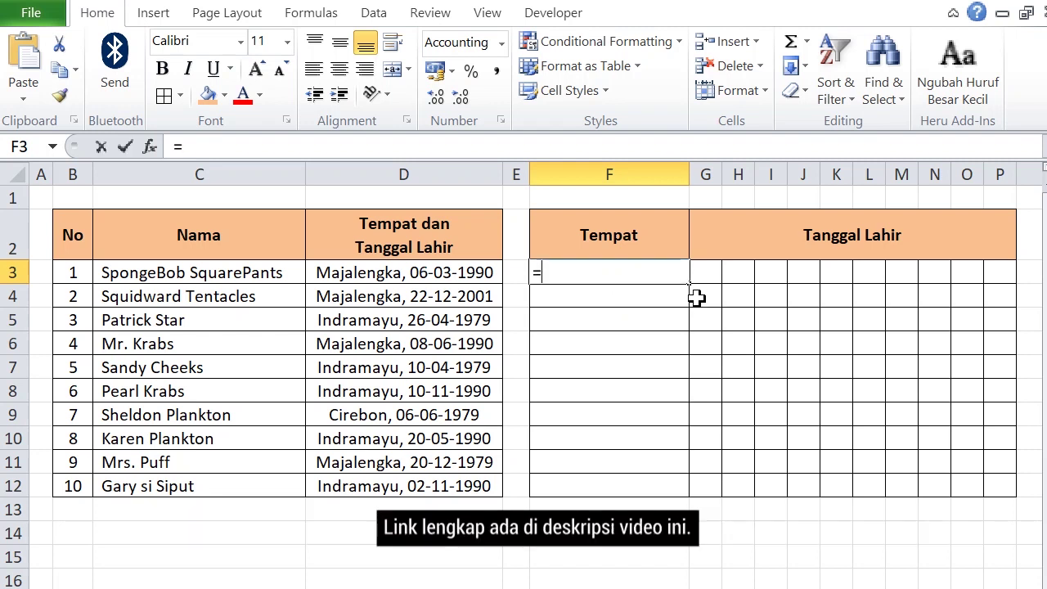
pyautogui.click(215, 150)
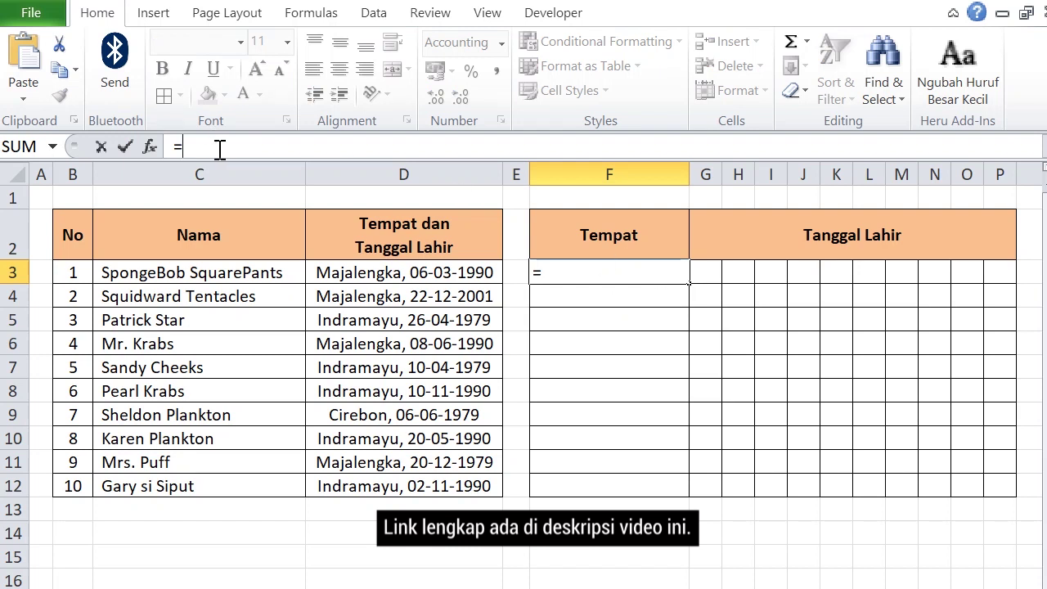
pyautogui.write('LEFT(')
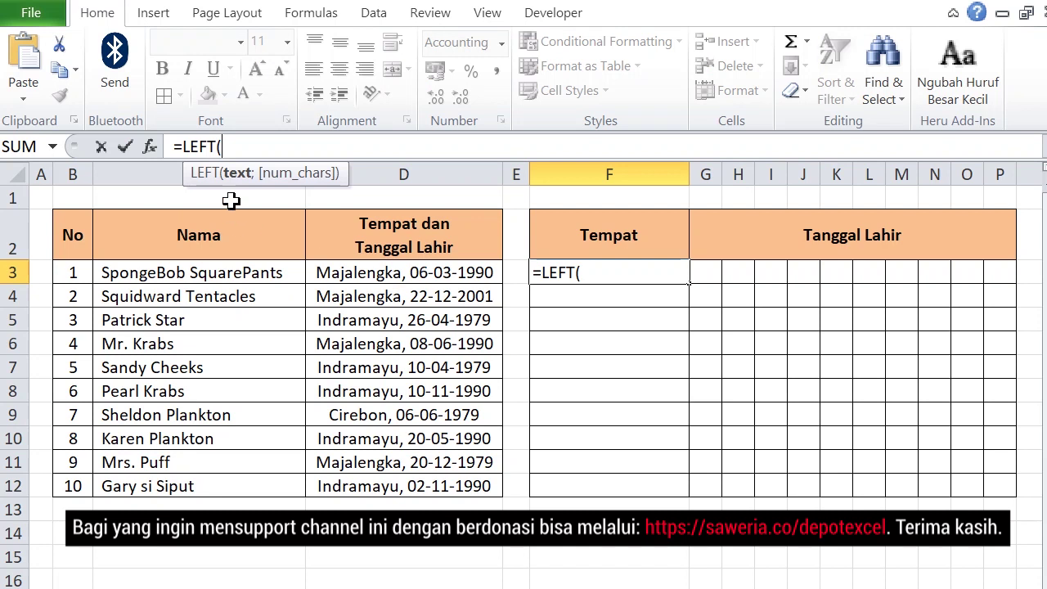
pyautogui.click(397, 275)
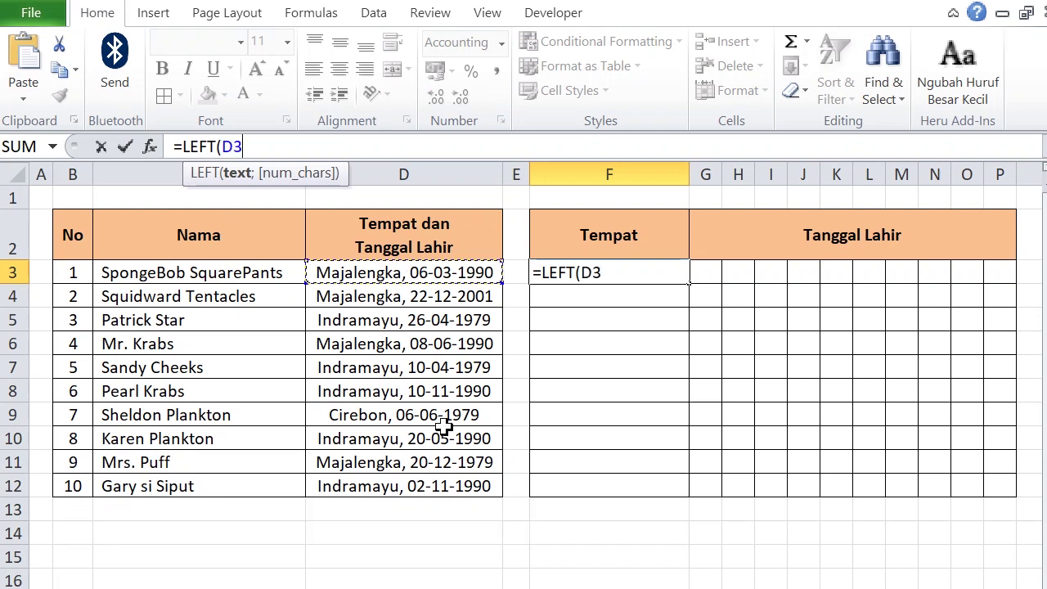
pyautogui.write(';')
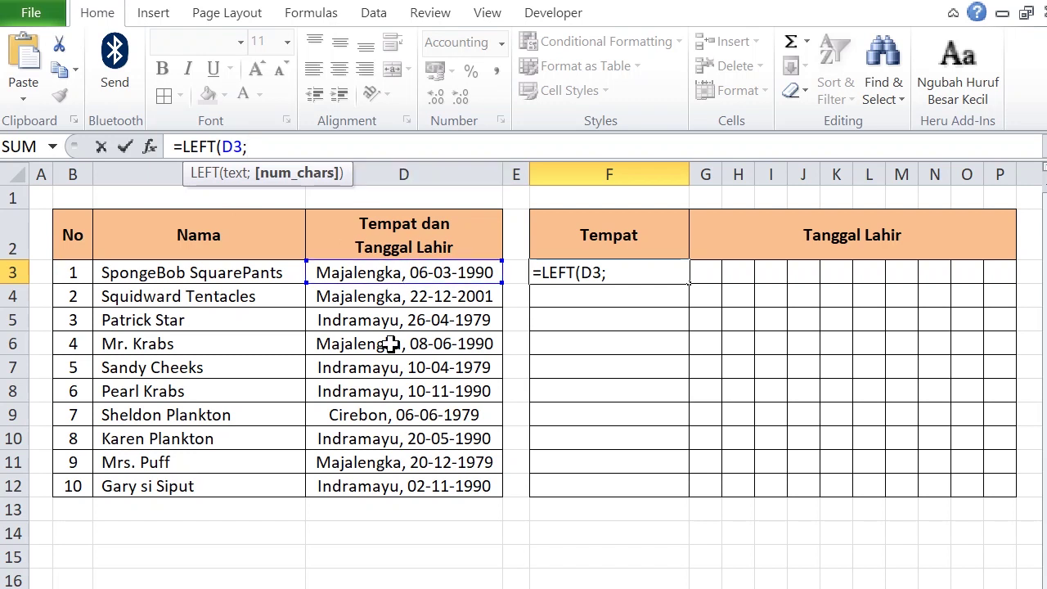
pyautogui.write('10')
pyautogui.press('Return')
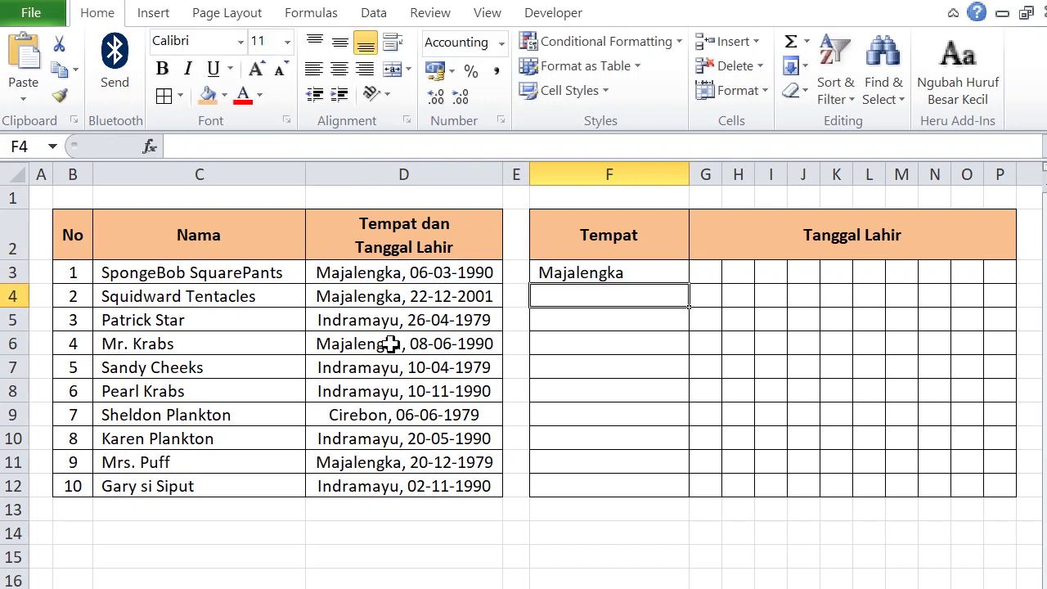
pyautogui.click(572, 277)
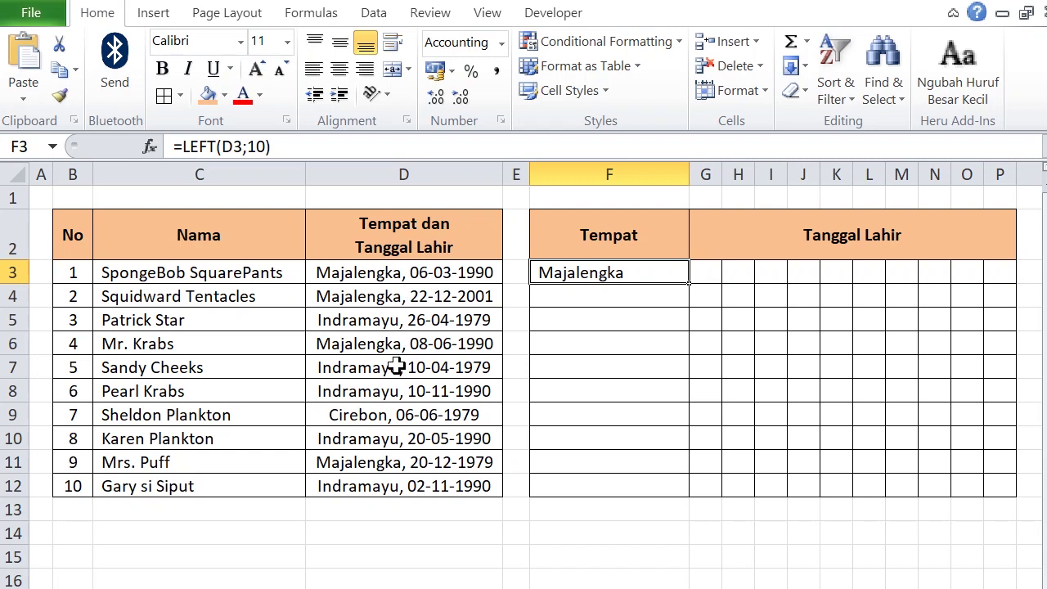
pyautogui.moveTo(690, 284); pyautogui.dragTo(693, 500)
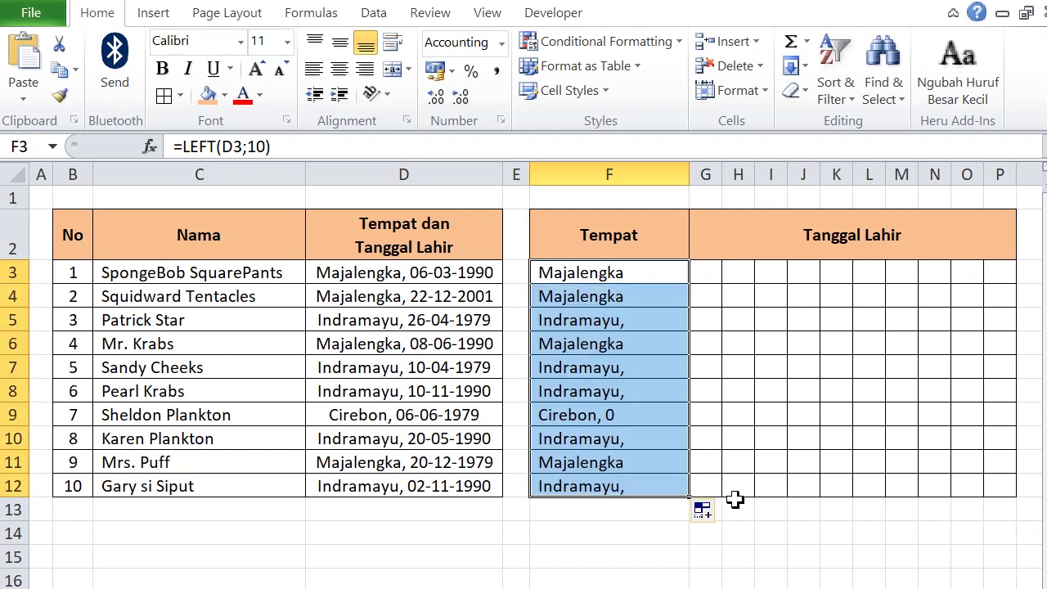
pyautogui.click(635, 328)
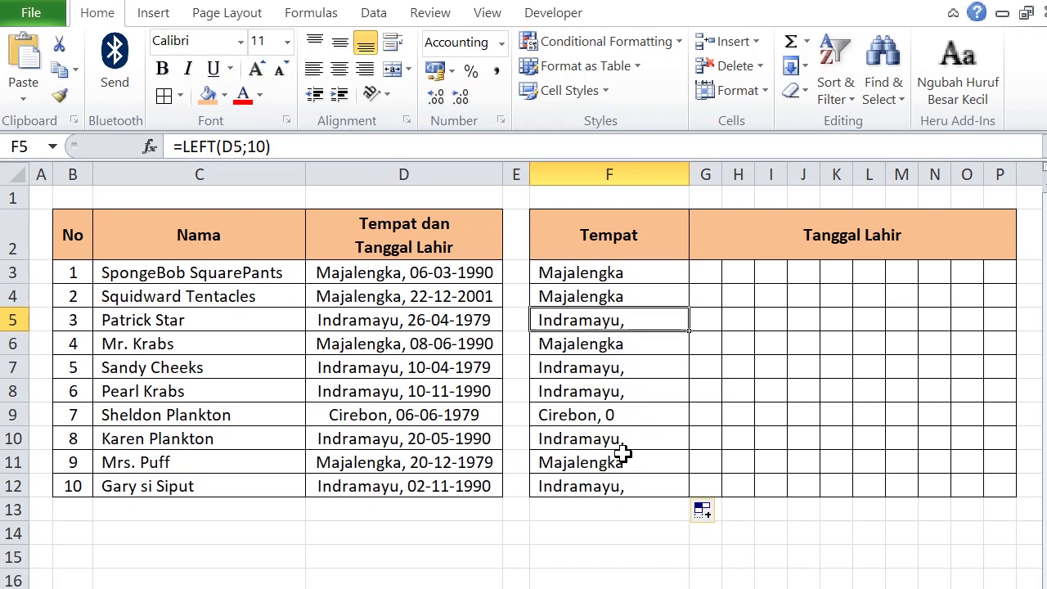
# Replace the fixed character count in F3's LEFT formula with FIND(",";D3) and refill the column through F12.
pyautogui.click(616, 275)
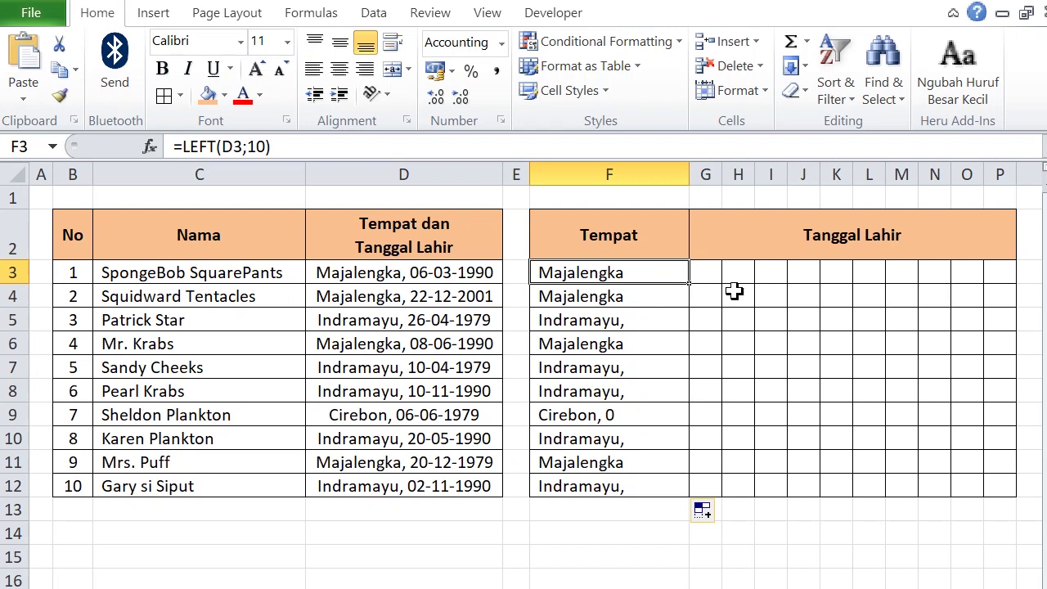
pyautogui.click(247, 147)
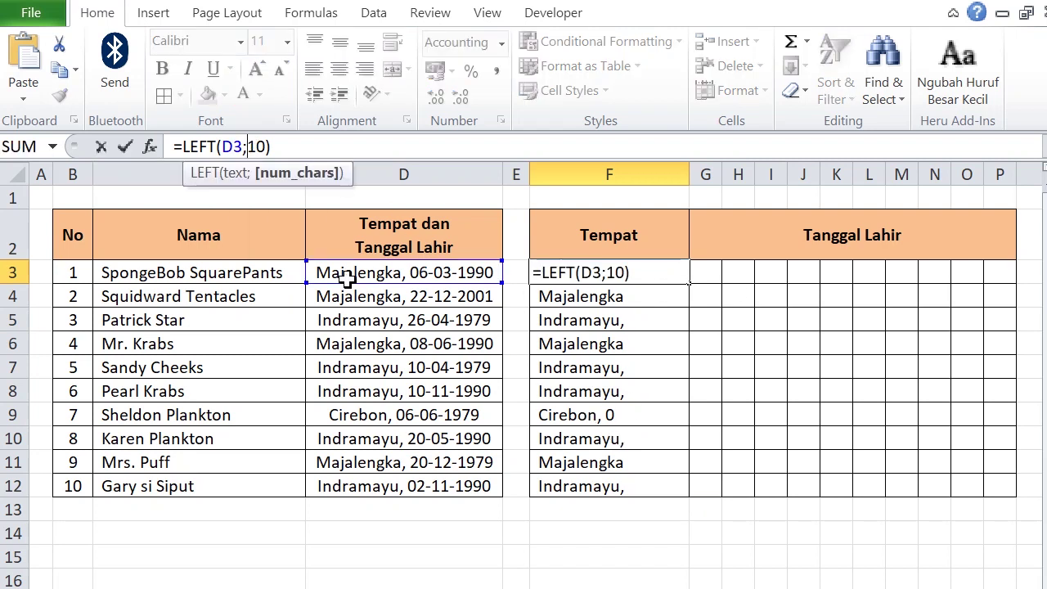
pyautogui.moveTo(223, 147); pyautogui.dragTo(243, 146)
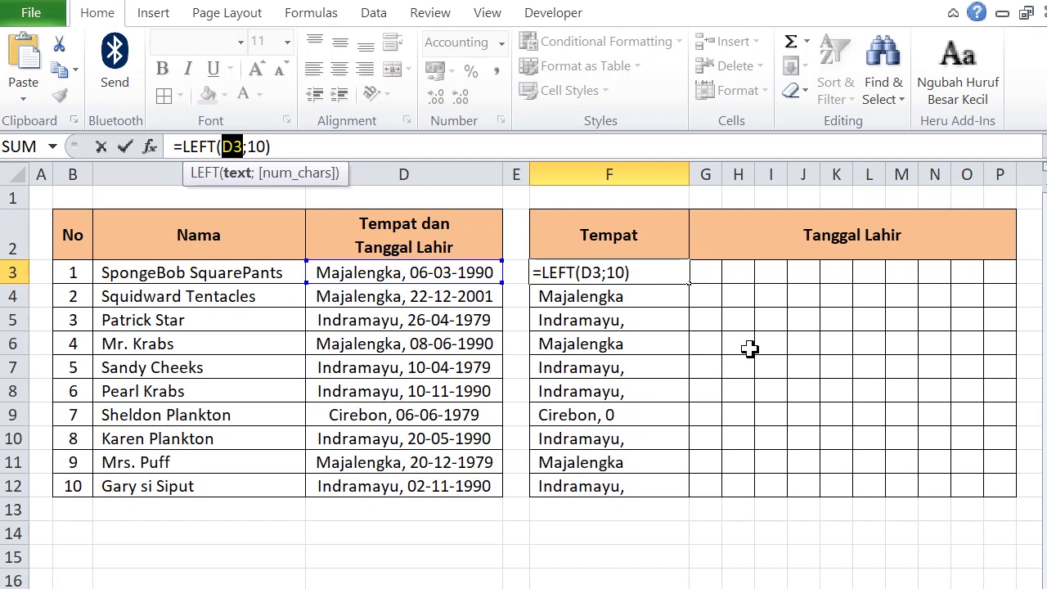
pyautogui.press('Right')
pyautogui.press('Delete')
pyautogui.press('Delete')
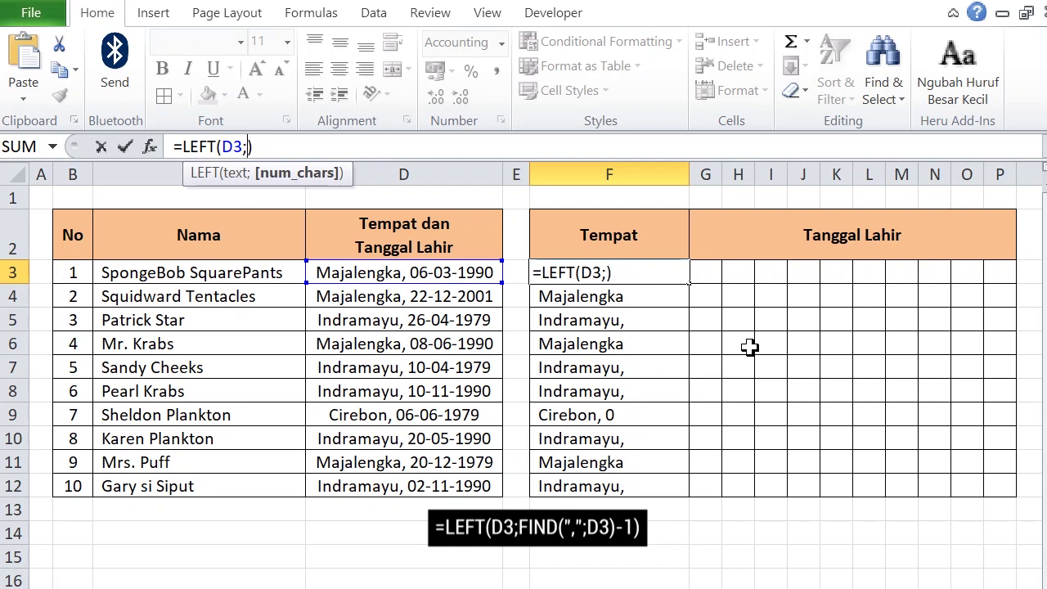
pyautogui.write('FIND(')
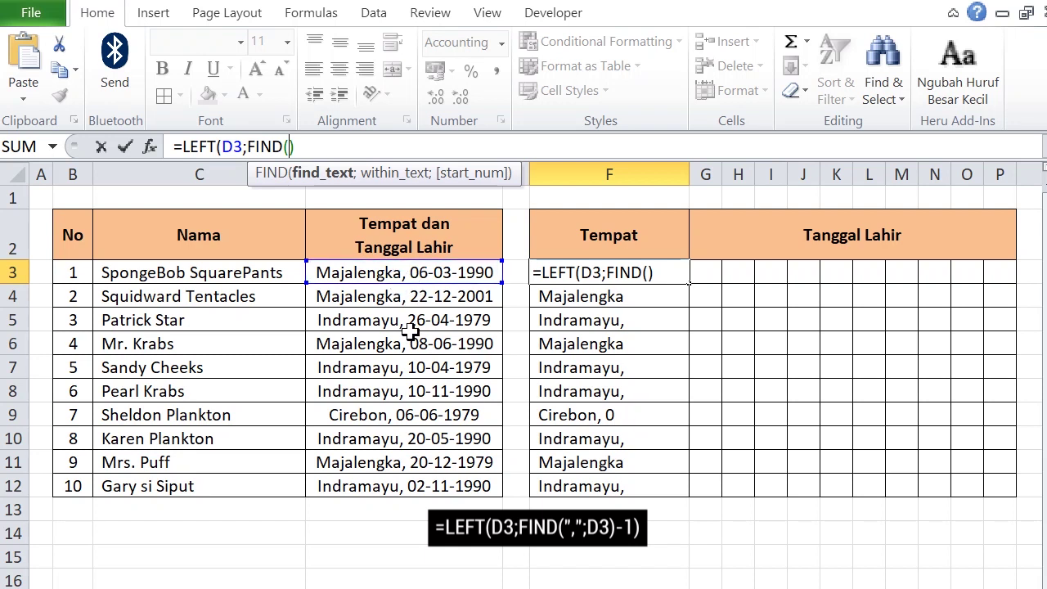
pyautogui.write('",";')
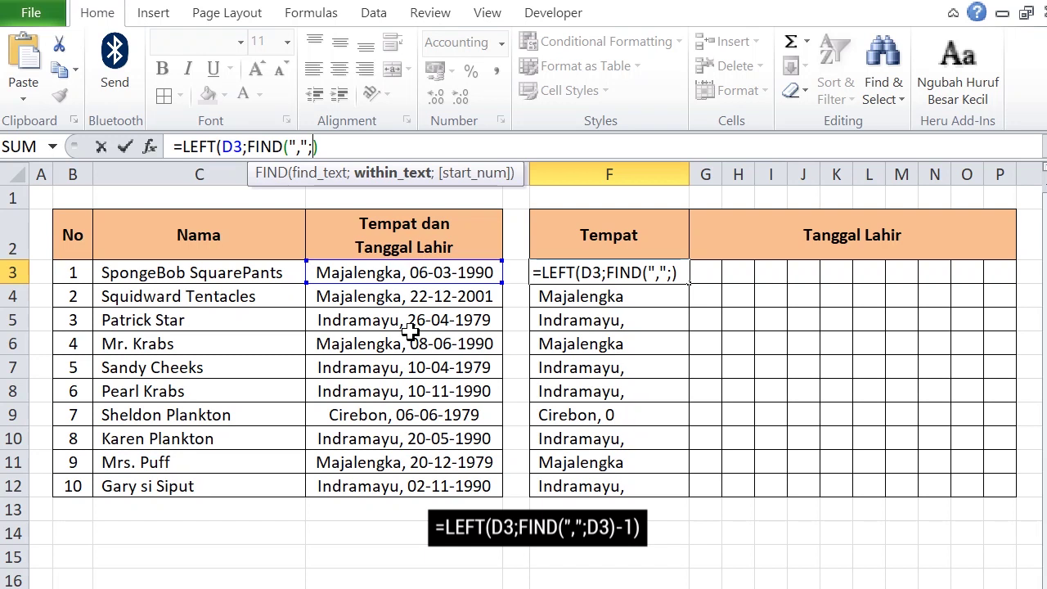
pyautogui.click(351, 272)
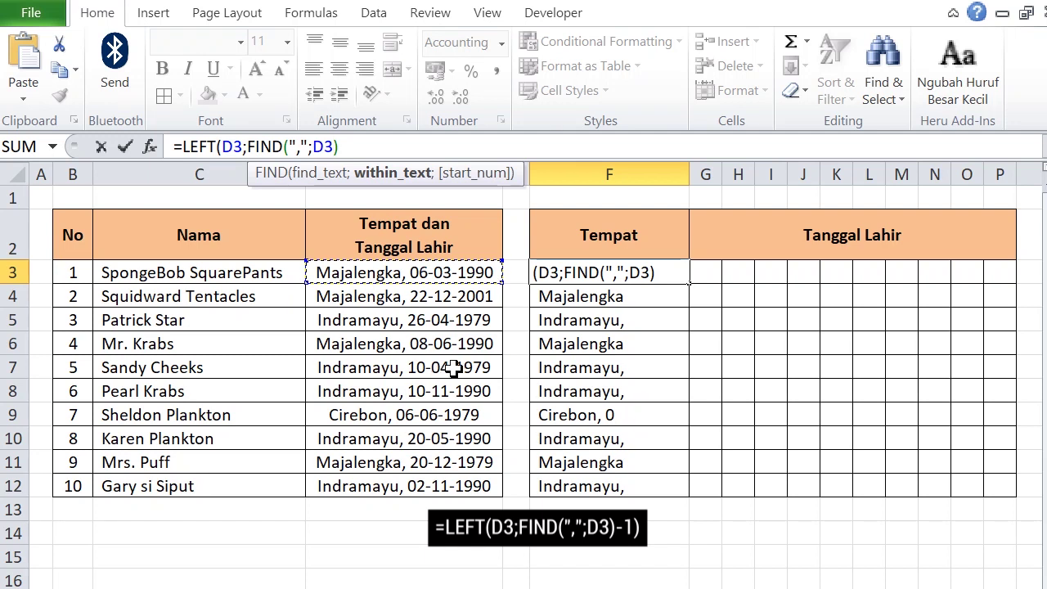
pyautogui.press('Return')
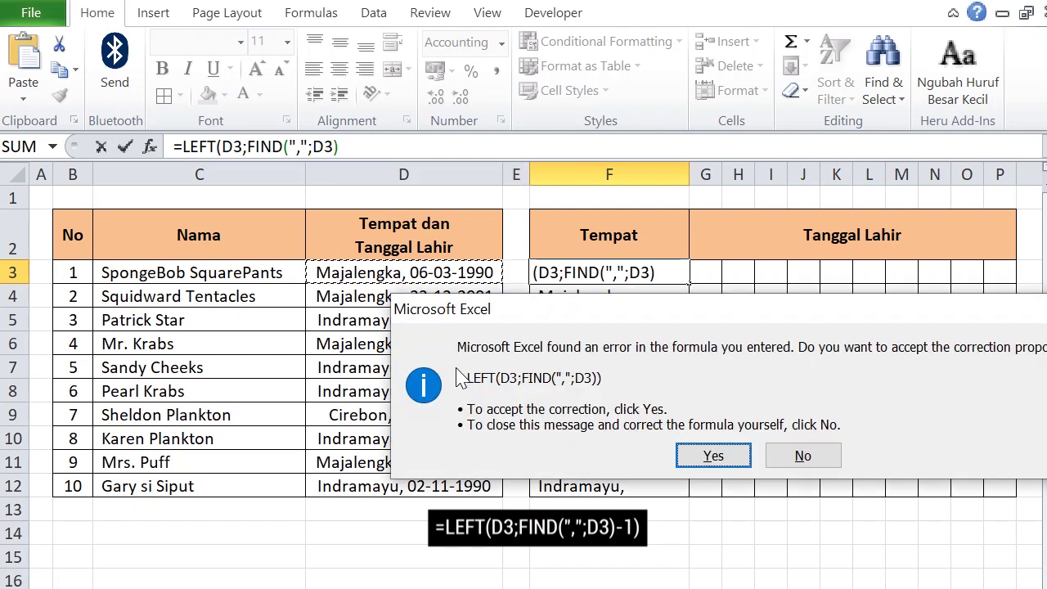
pyautogui.click(711, 457)
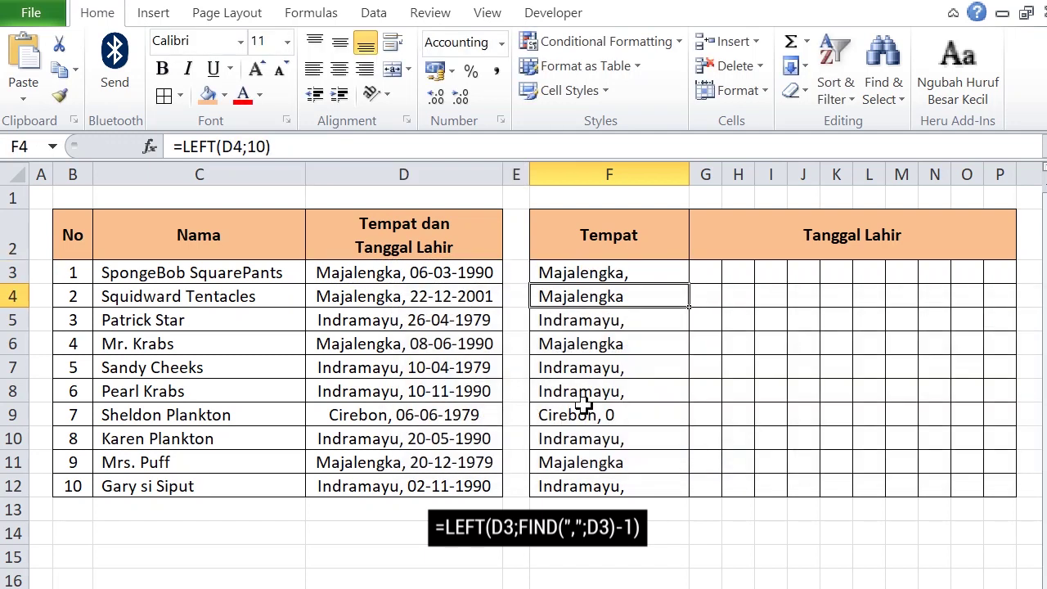
pyautogui.click(626, 271)
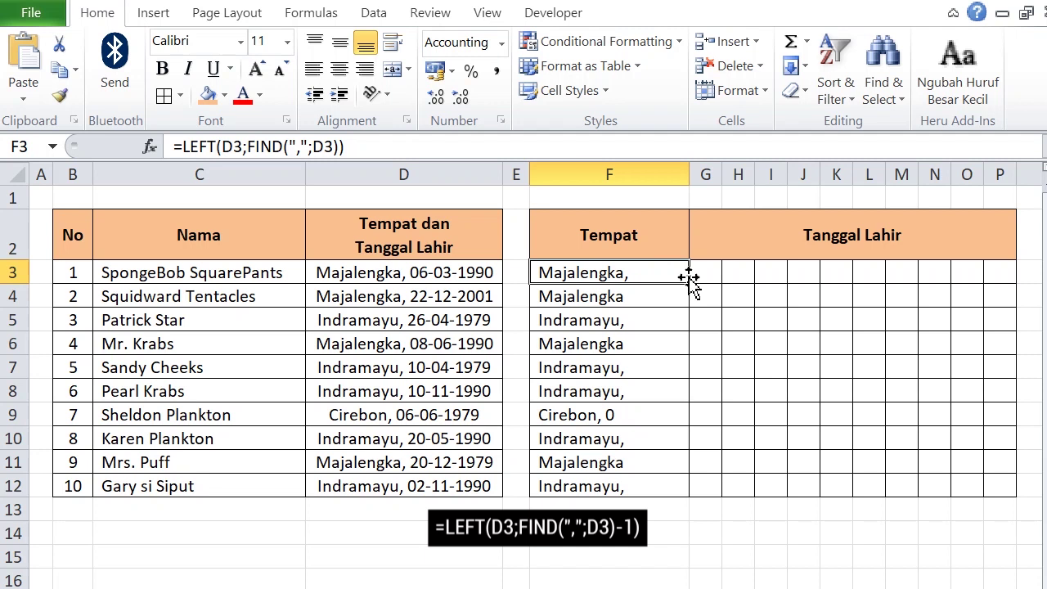
pyautogui.moveTo(690, 283); pyautogui.dragTo(691, 494)
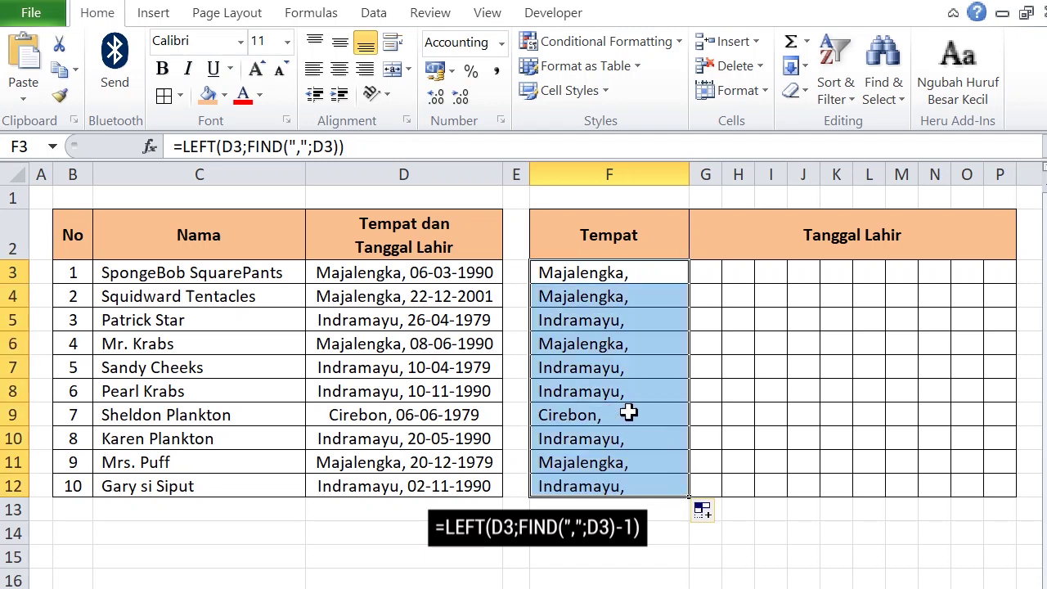
# Subtract 1 from the FIND part in F3, giving =LEFT(D3;FIND(",";D3)-1), and copy it down through F12.
pyautogui.click(637, 281)
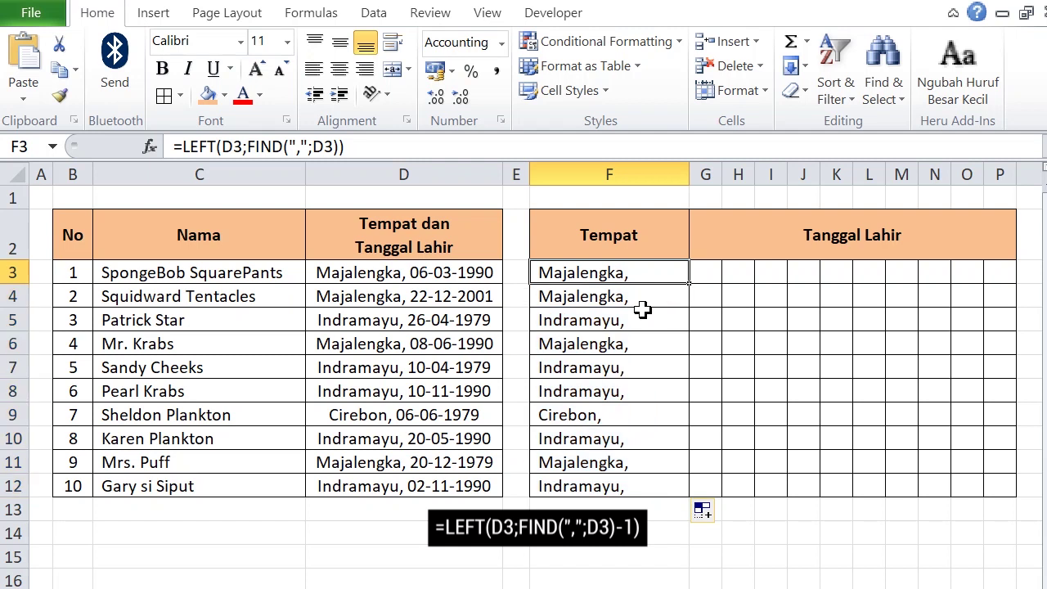
pyautogui.click(341, 147)
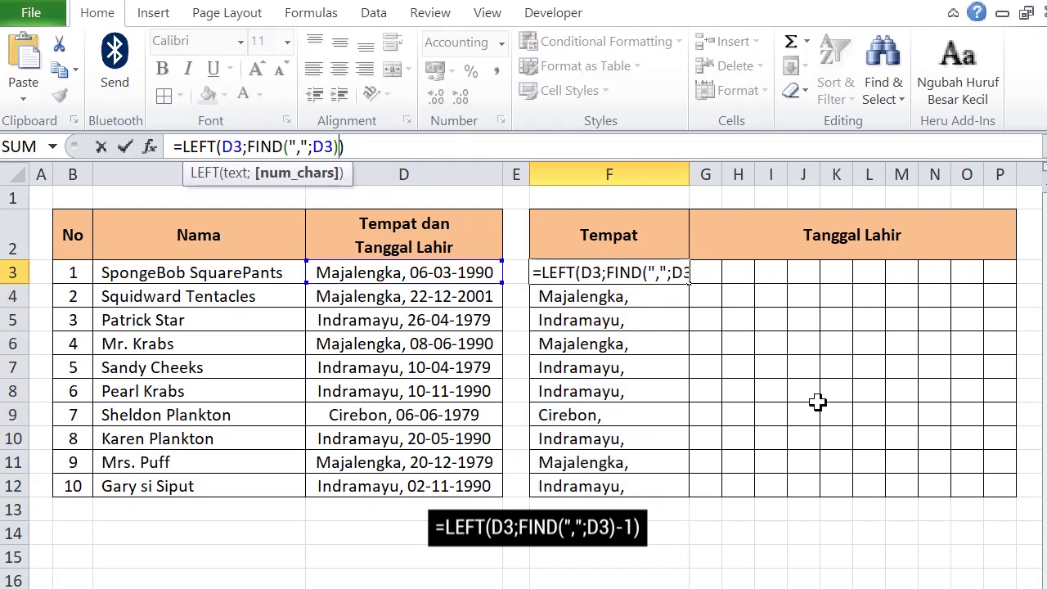
pyautogui.write('-1')
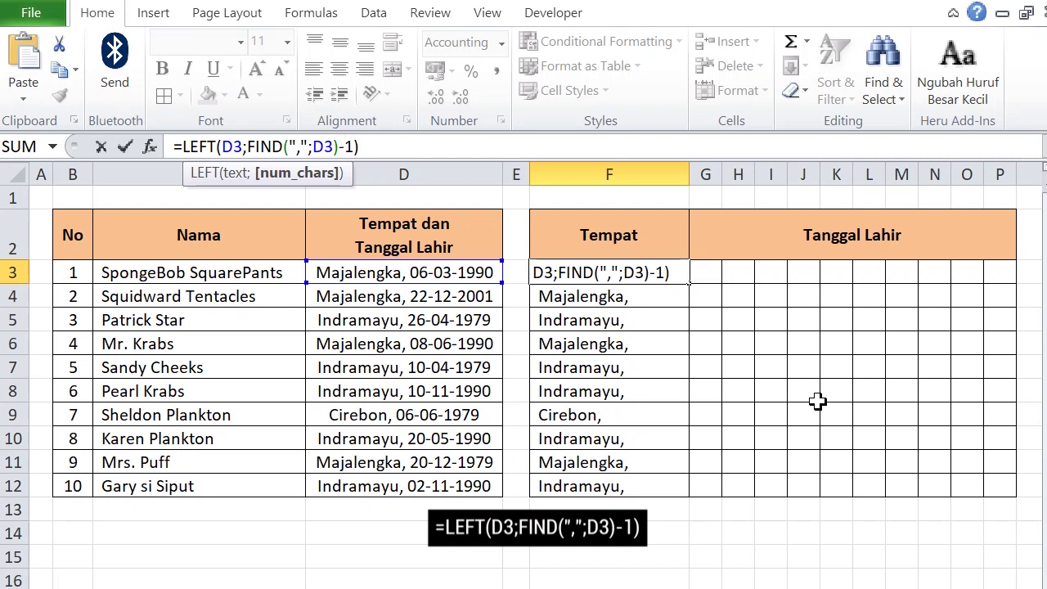
pyautogui.press('Return')
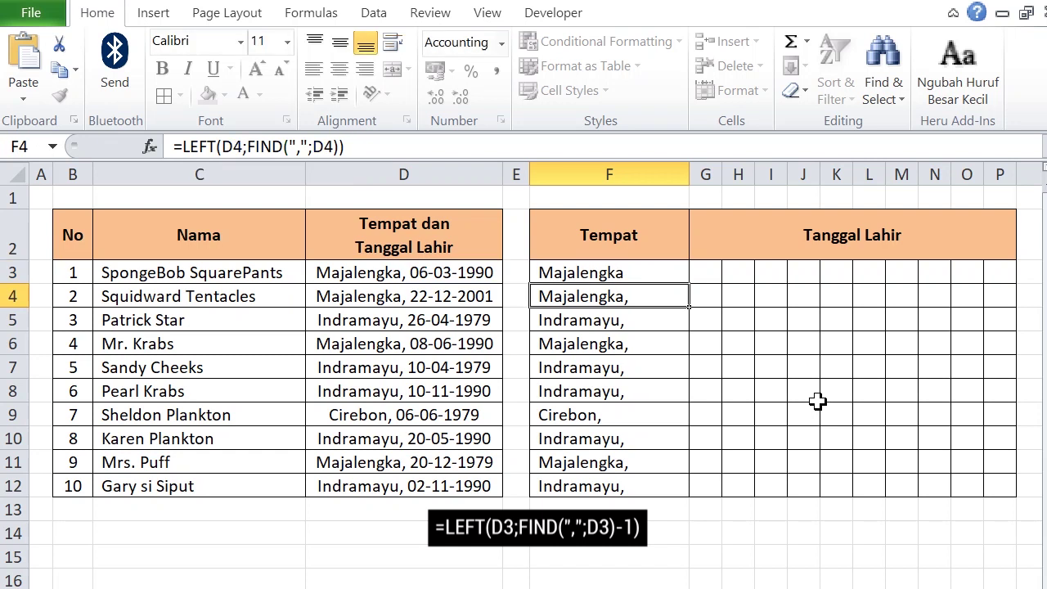
pyautogui.click(646, 273)
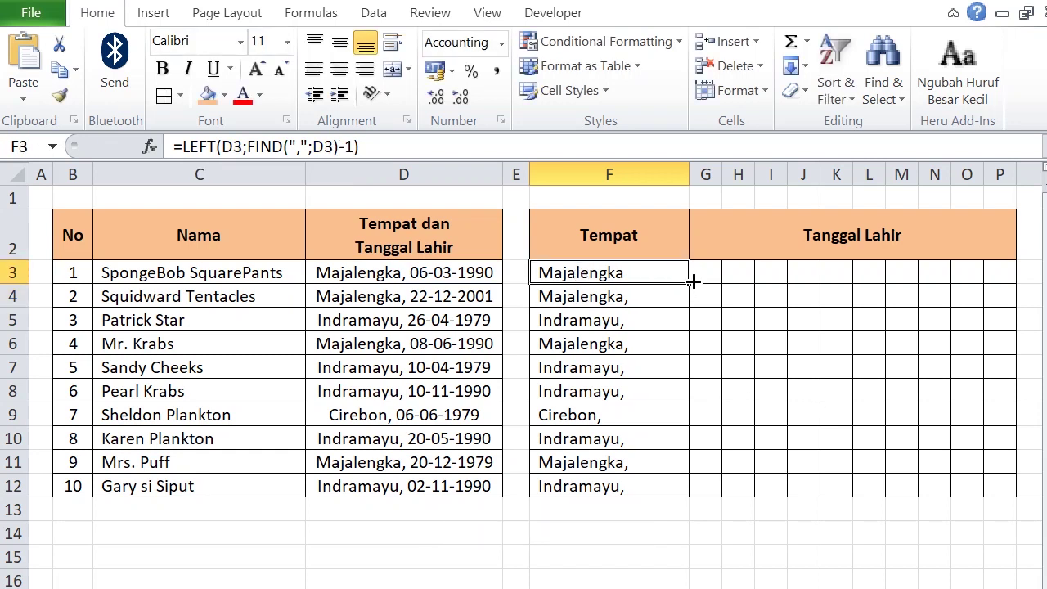
pyautogui.moveTo(690, 282); pyautogui.dragTo(671, 493)
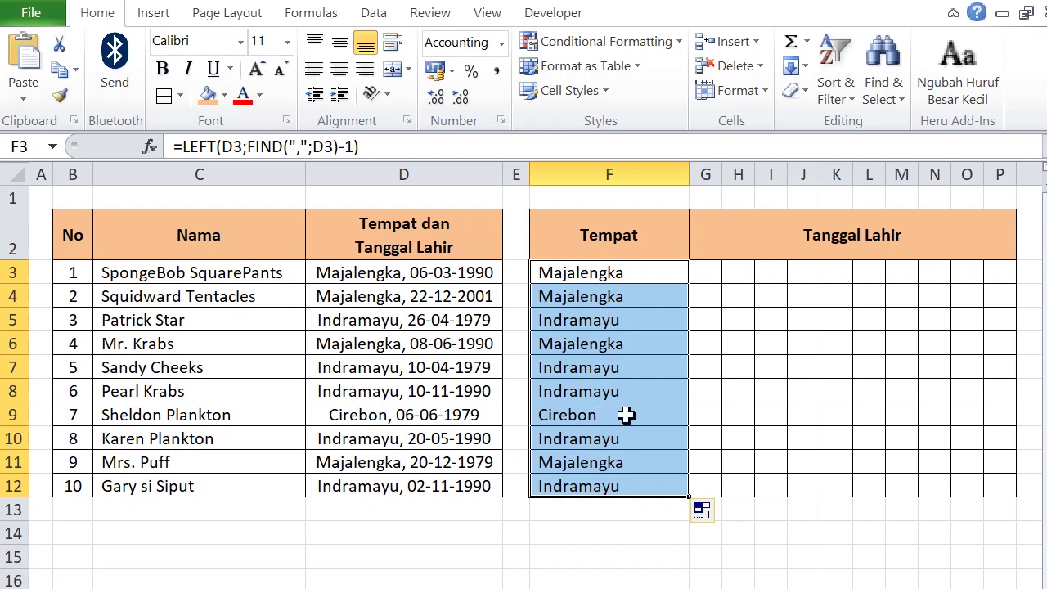
pyautogui.click(659, 370)
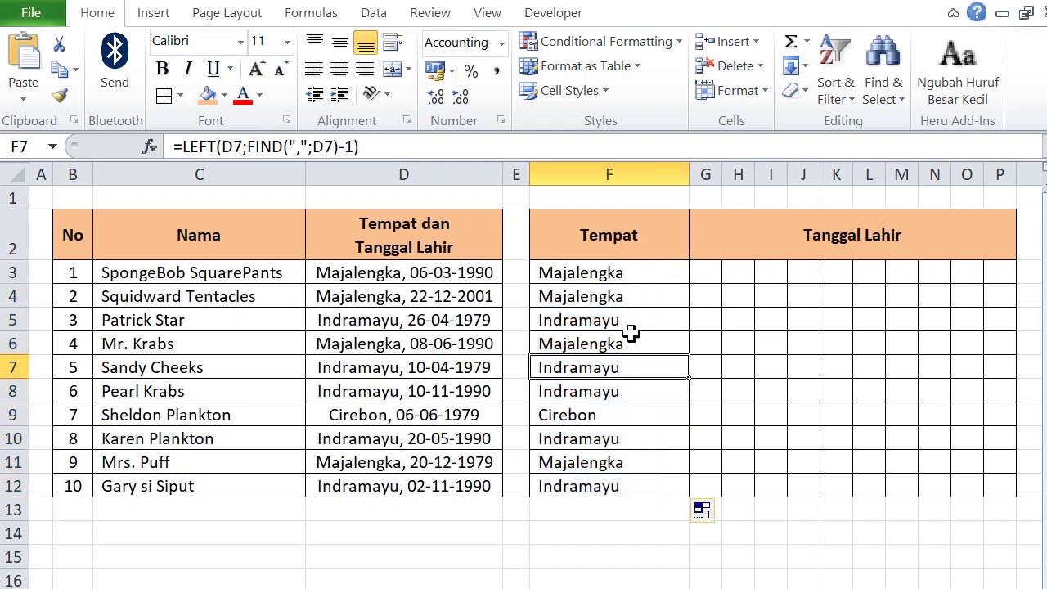
# Enter =MID(D3;1;1) in G3, the first cell under Tanggal Lahir.
pyautogui.click(701, 277)
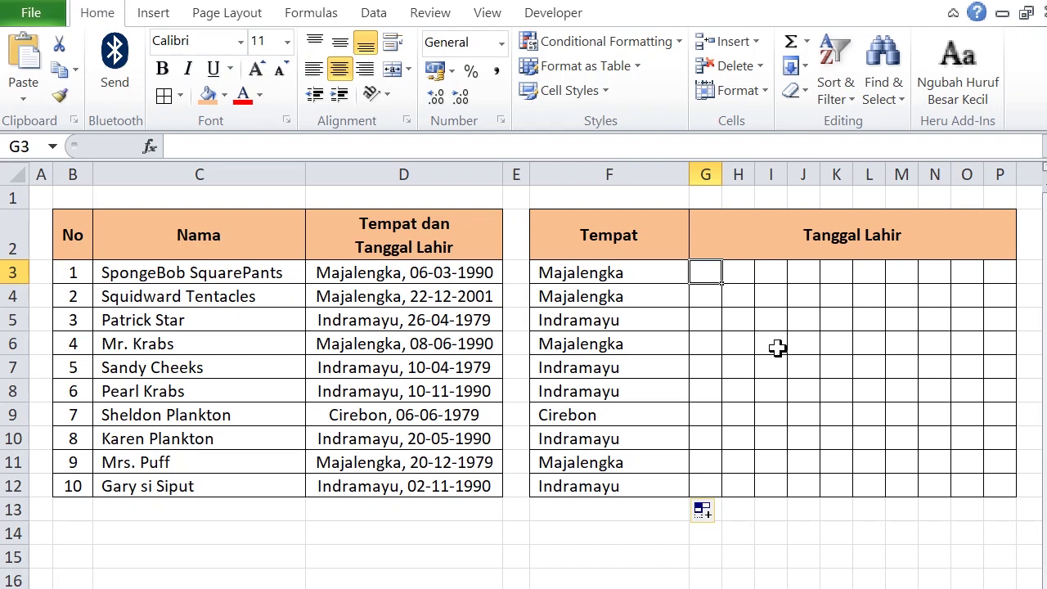
pyautogui.click(245, 147)
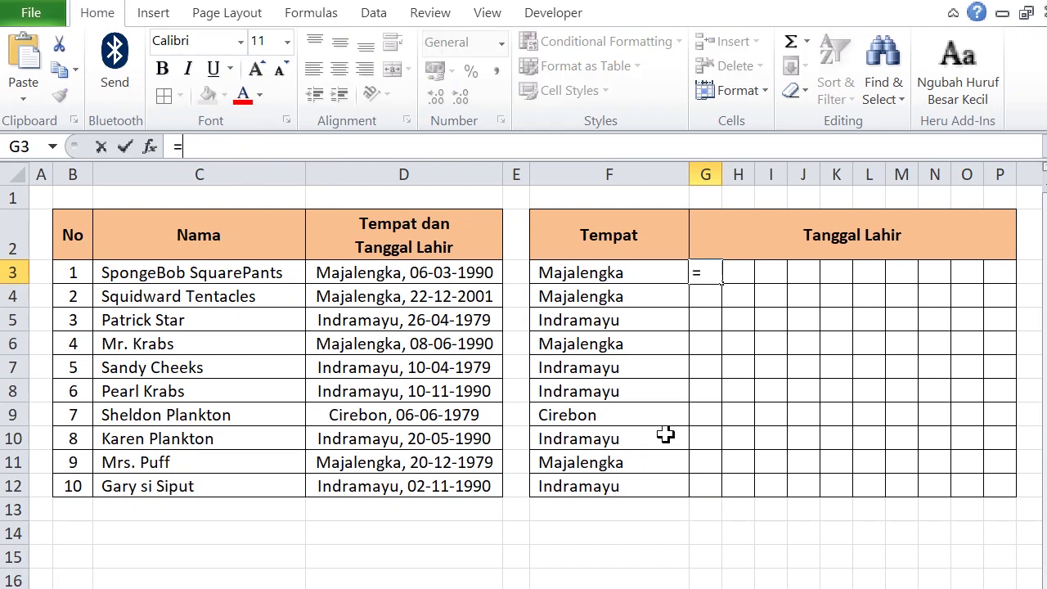
pyautogui.write('=')
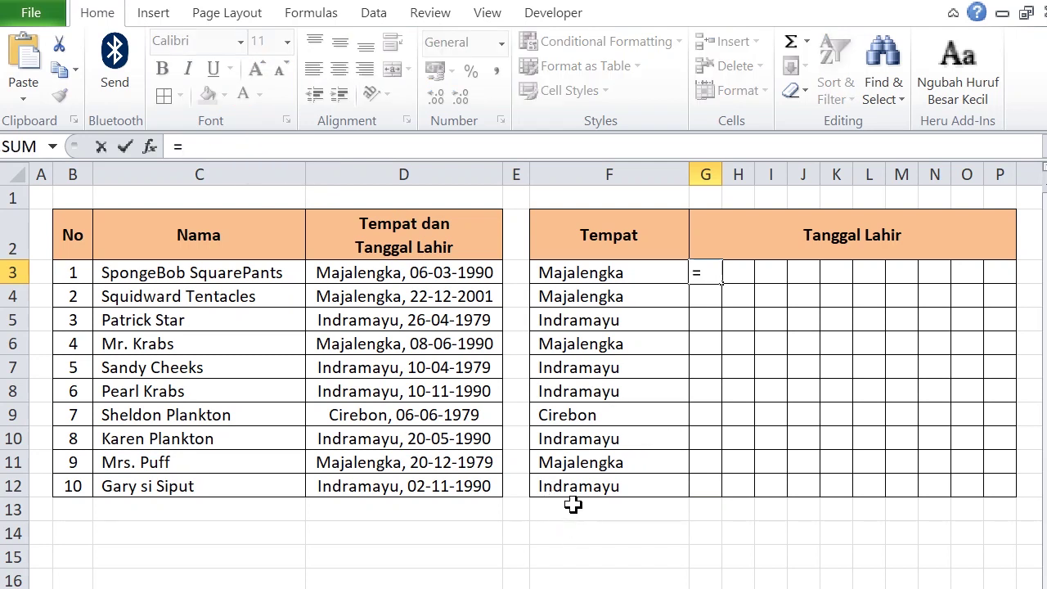
pyautogui.write('MID(')
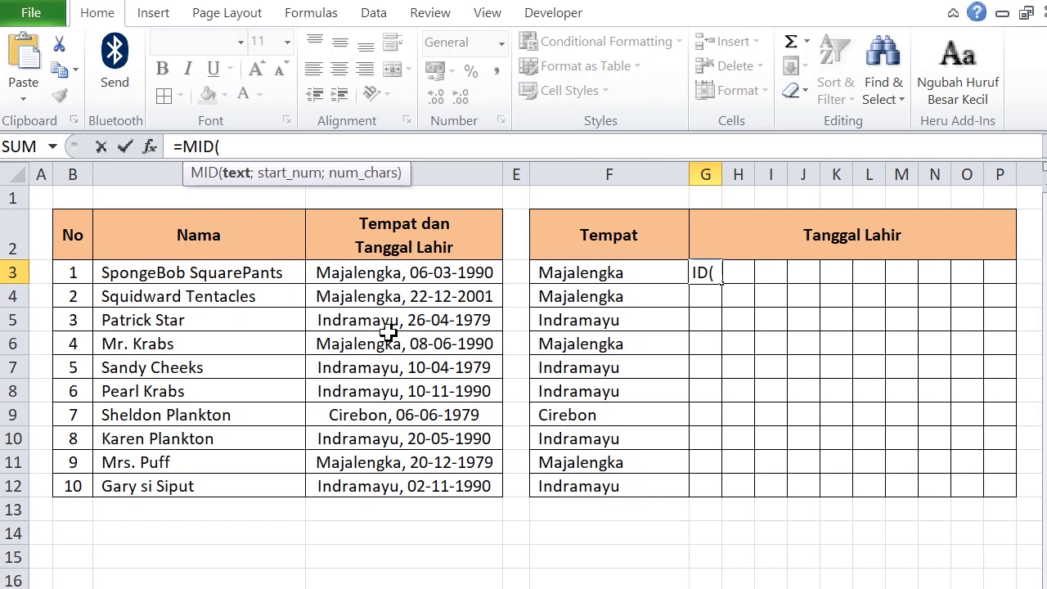
pyautogui.click(404, 272)
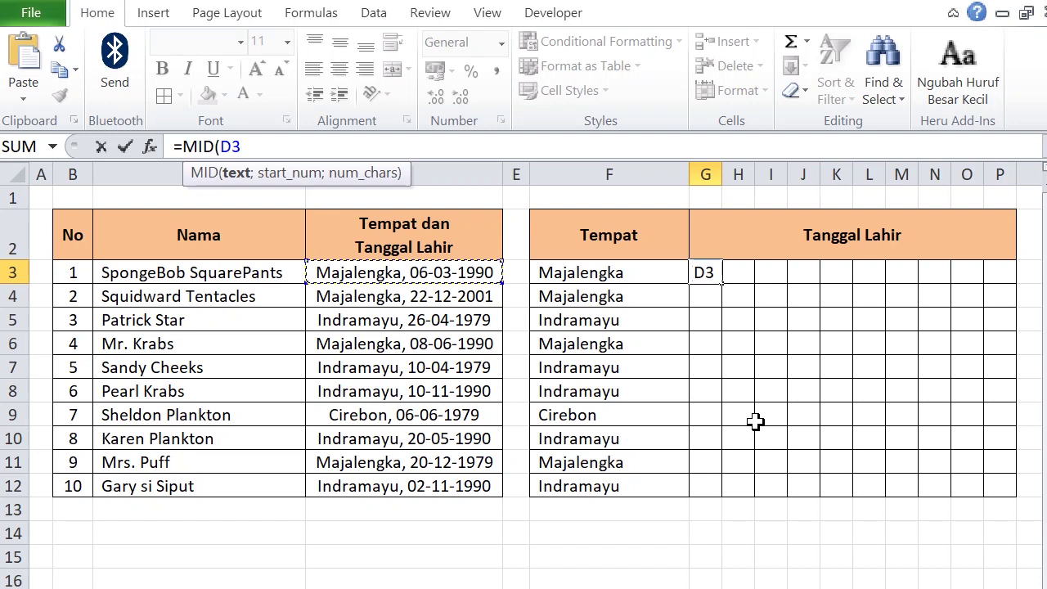
pyautogui.write(';')
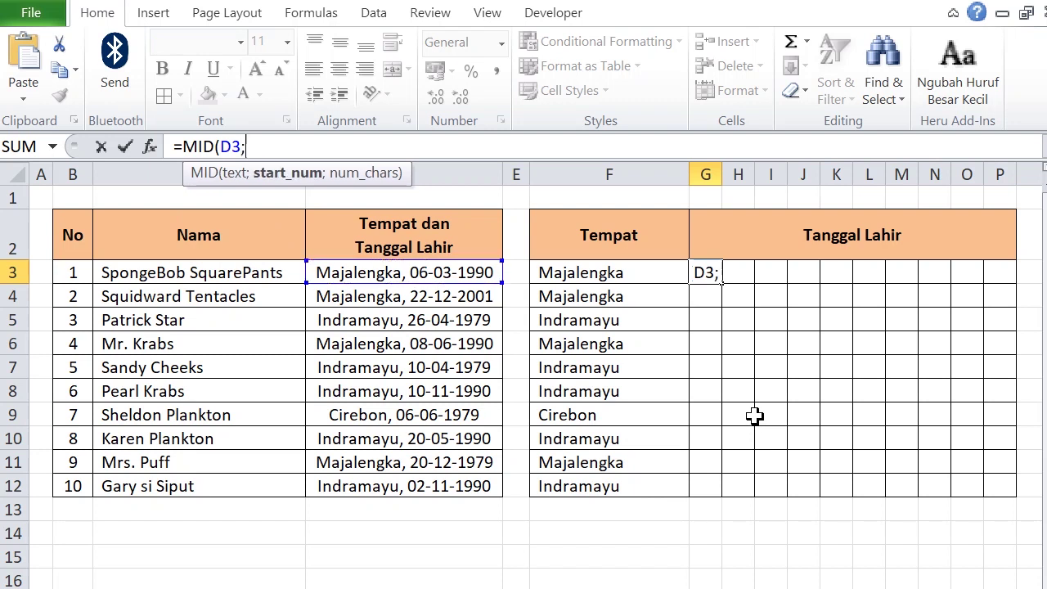
pyautogui.write('1;')
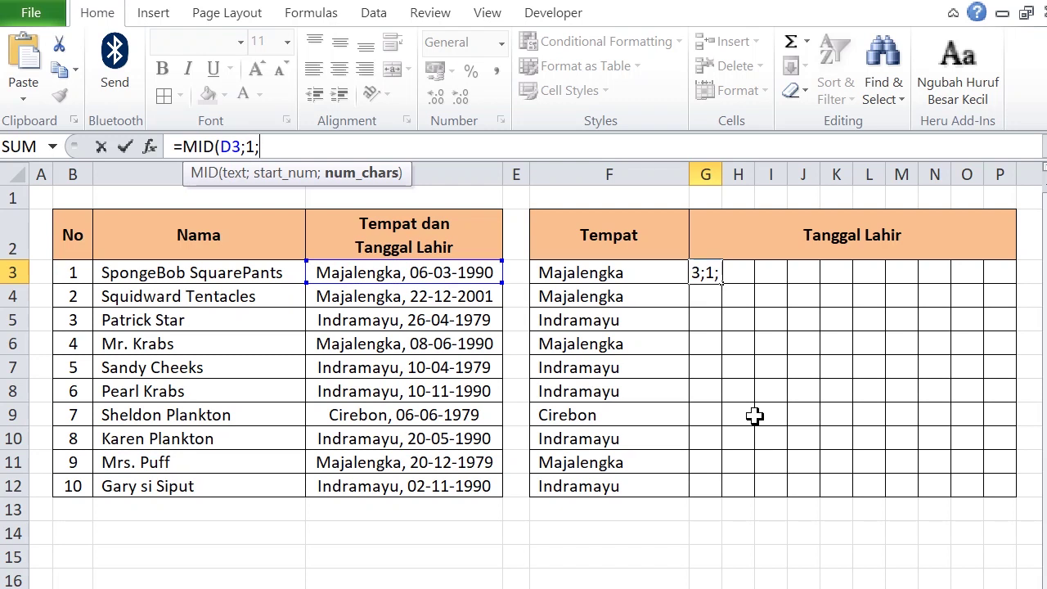
pyautogui.write('1)')
pyautogui.press('Return')
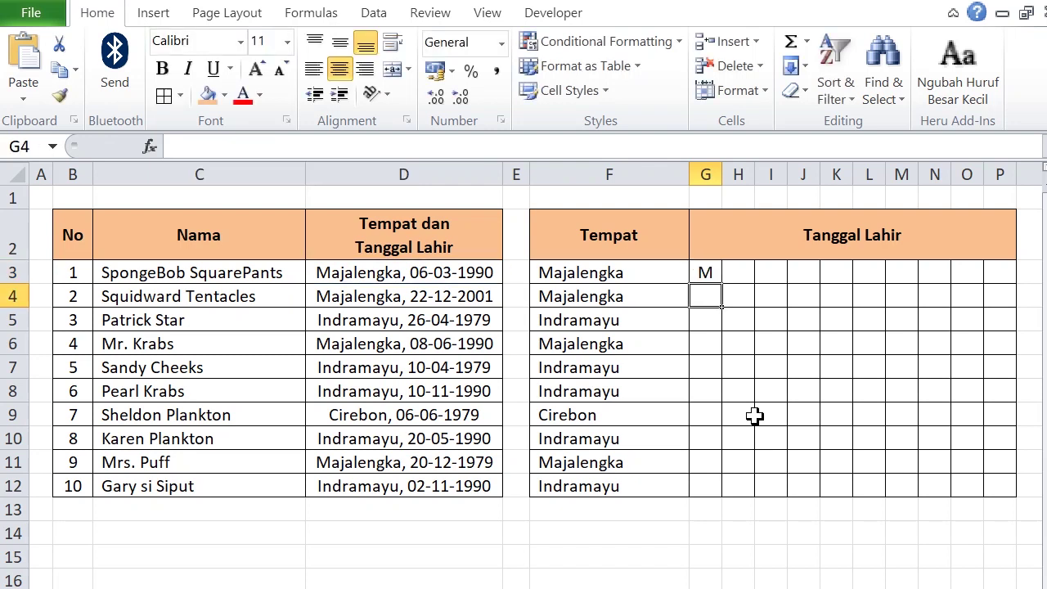
# Replace the start number in G3's MID formula with COLUMN($A1)-0, giving =MID(D3;COLUMN($A1)-0;1).
pyautogui.click(695, 273)
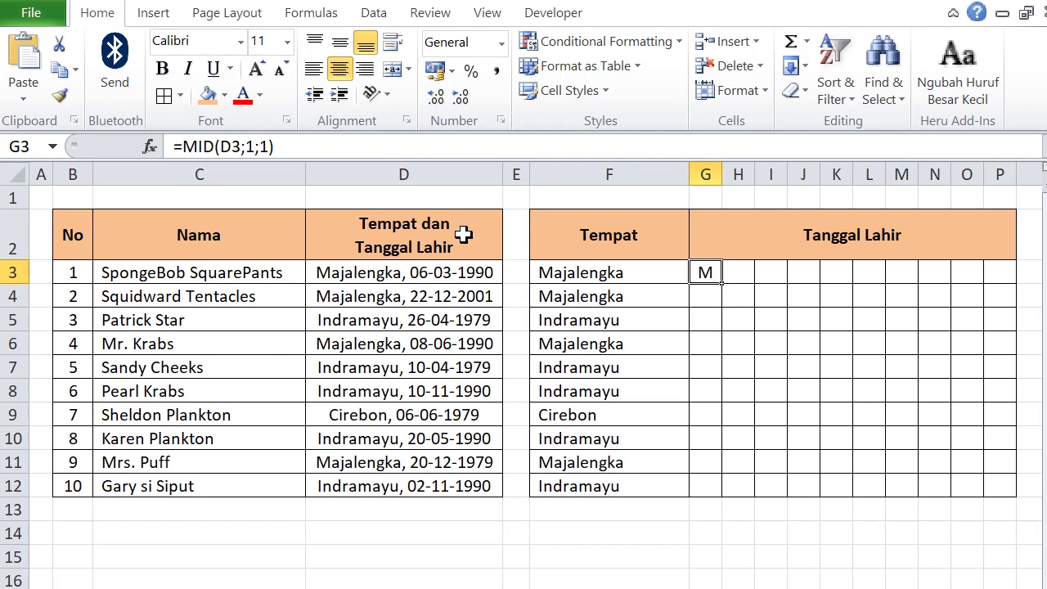
pyautogui.doubleClick(251, 147)
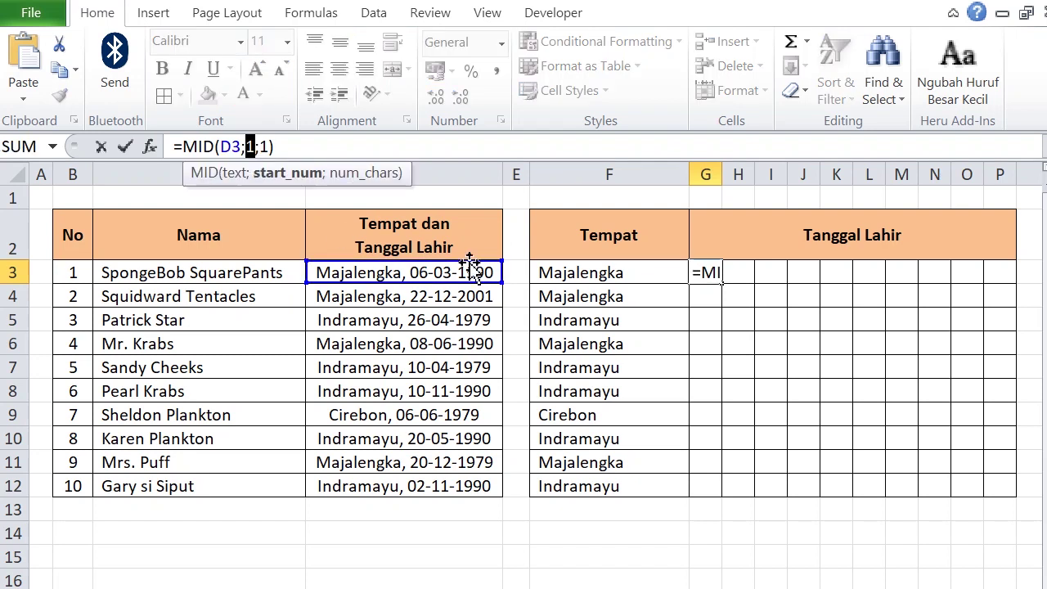
pyautogui.write('COLUMN(')
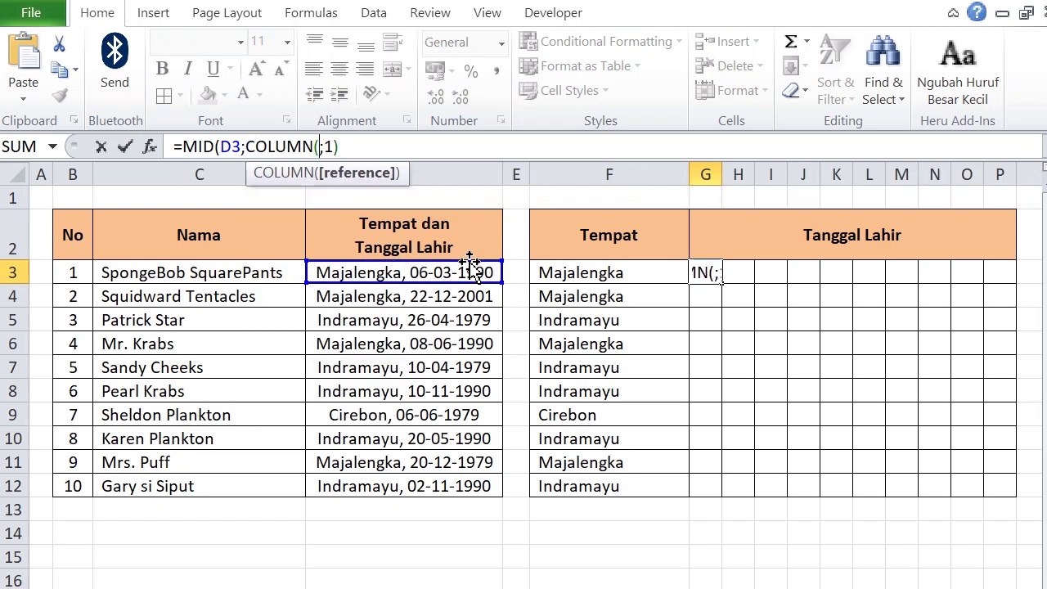
pyautogui.click(39, 198)
pyautogui.press('F4')
pyautogui.press('F4')
pyautogui.press('F4')
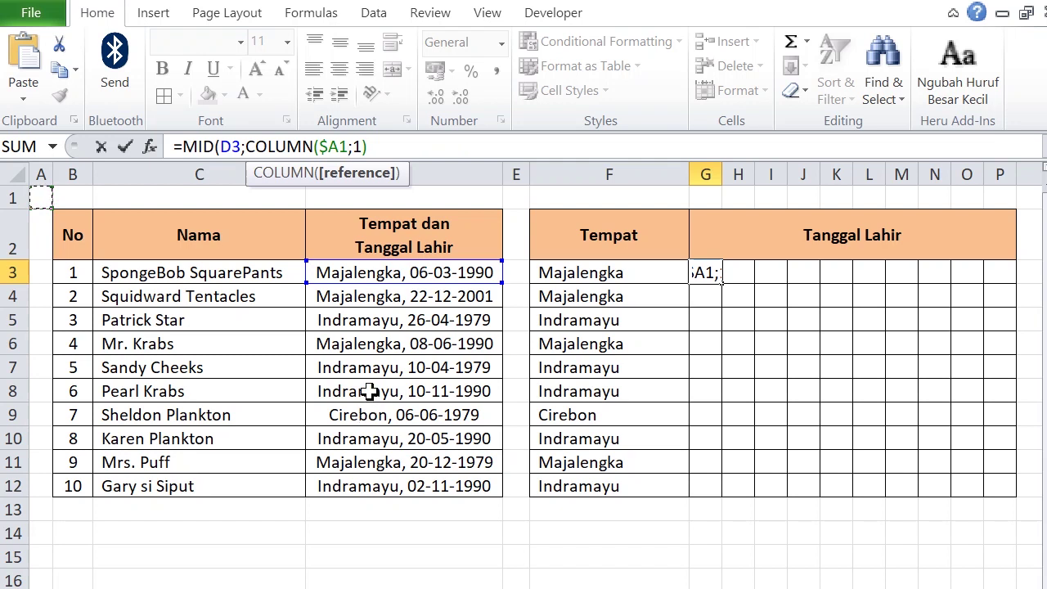
pyautogui.write(')-')
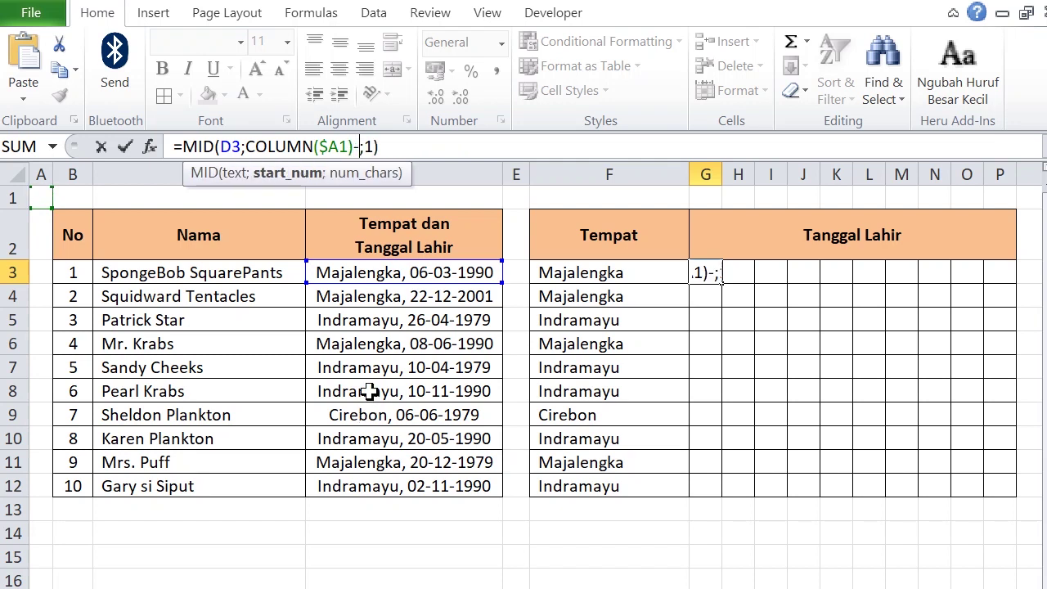
pyautogui.write('0')
pyautogui.press('Return')
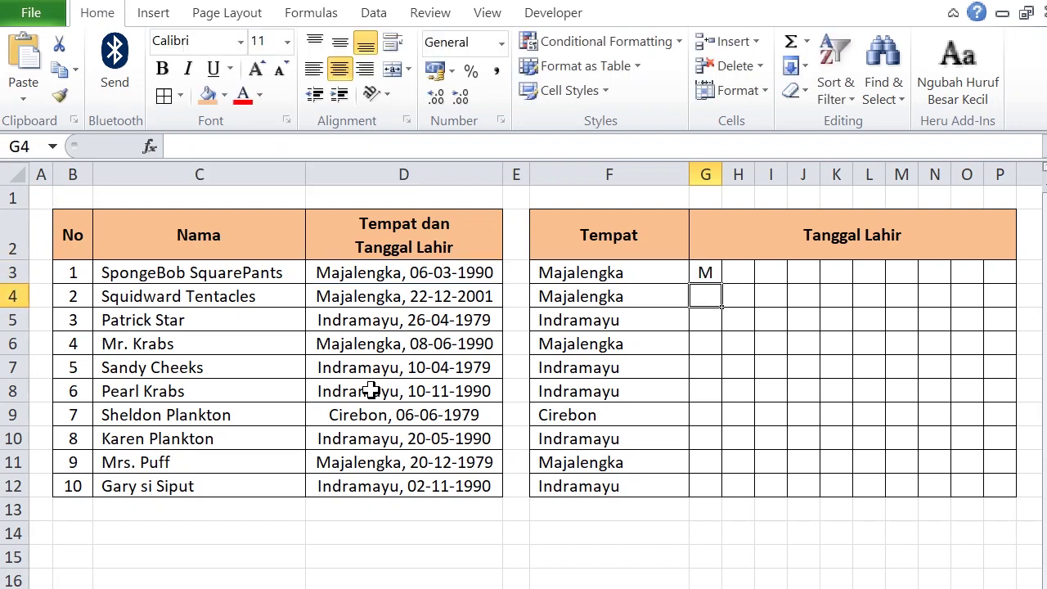
# Begin a helper formula in I3 with =SUBSTITUTE(D3;LEFT(D3.
pyautogui.click(707, 274)
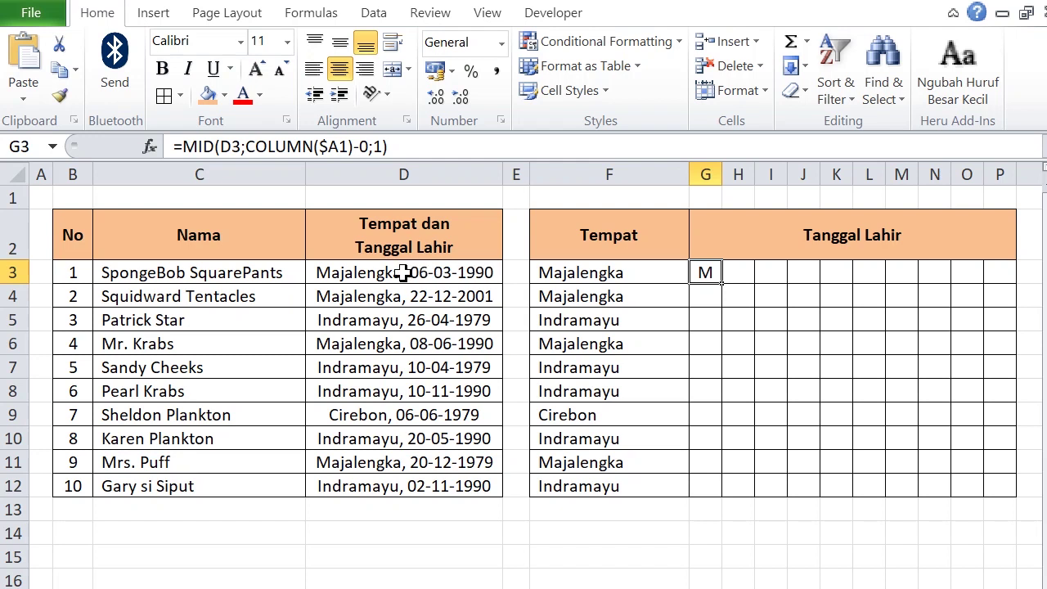
pyautogui.click(763, 274)
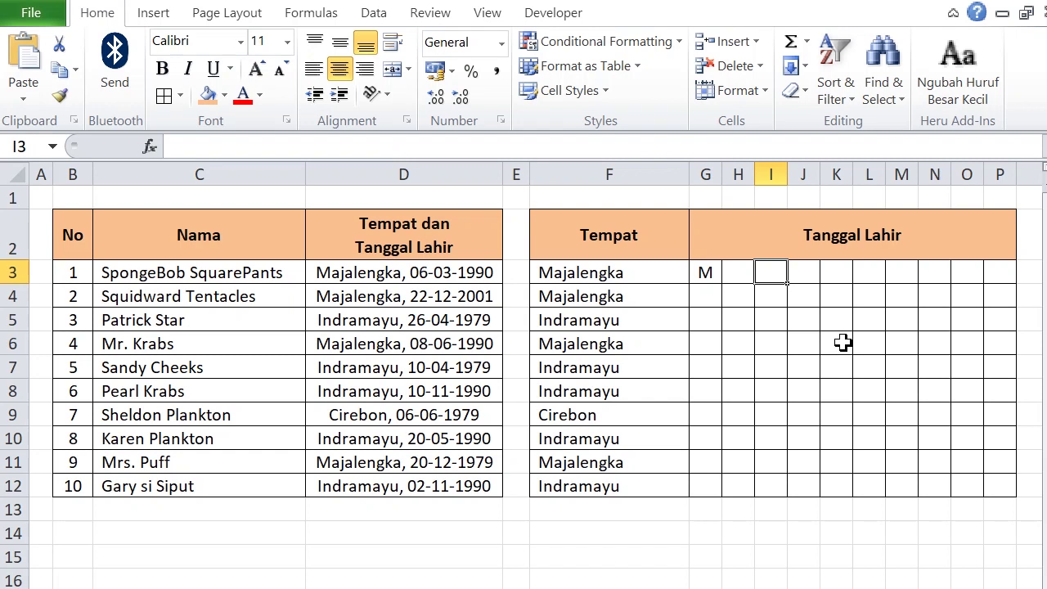
pyautogui.write('=SUB')
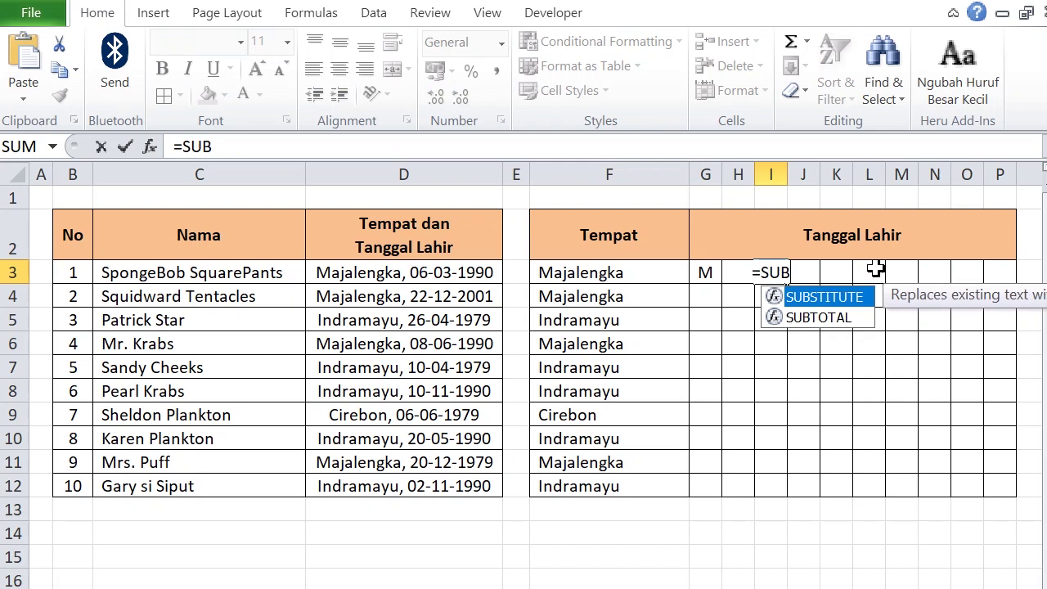
pyautogui.doubleClick(836, 297)
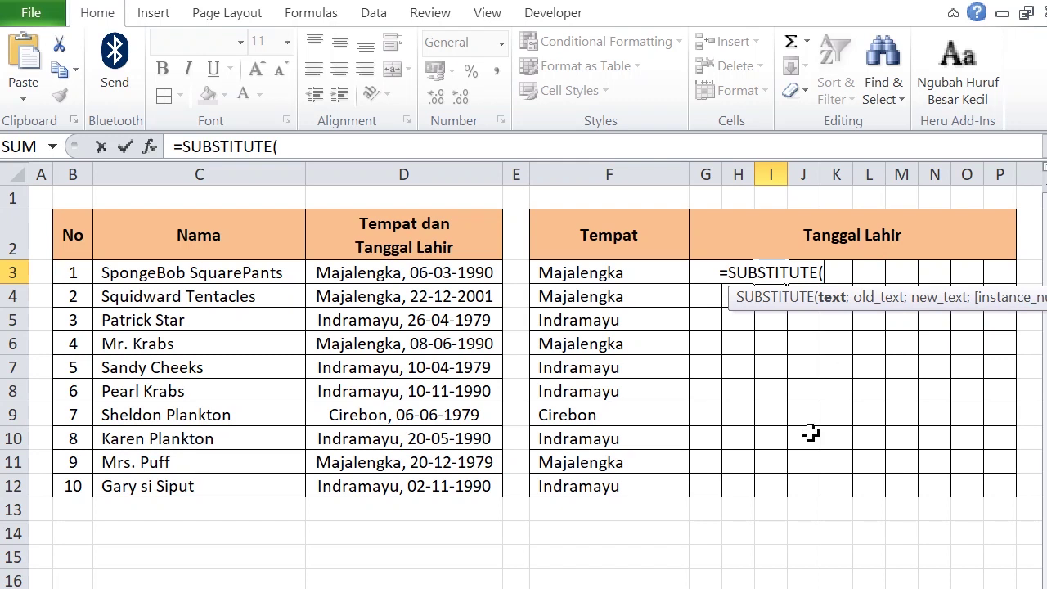
pyautogui.click(411, 265)
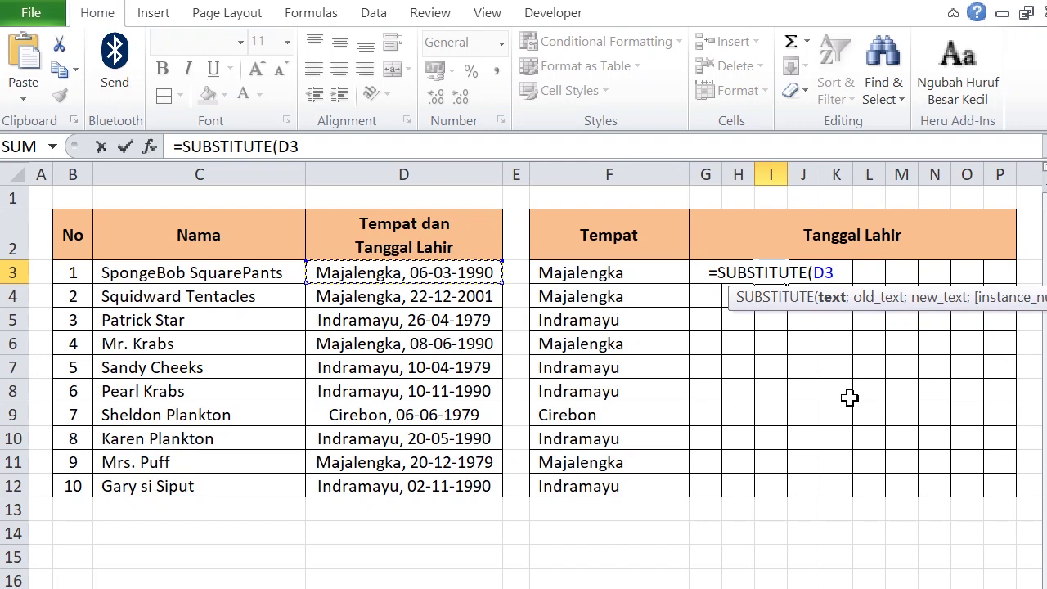
pyautogui.write(';')
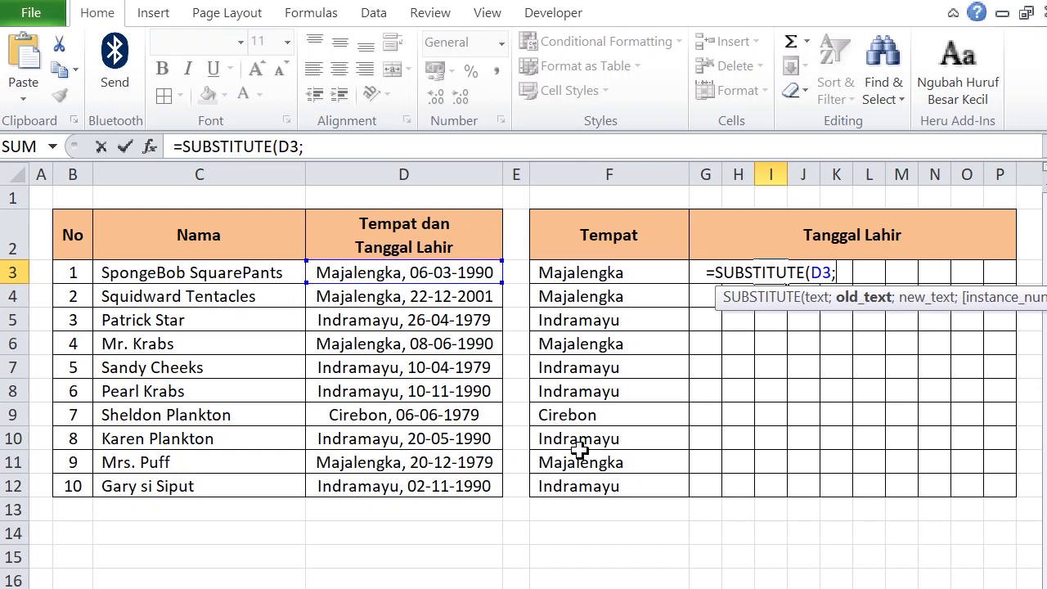
pyautogui.write('L')
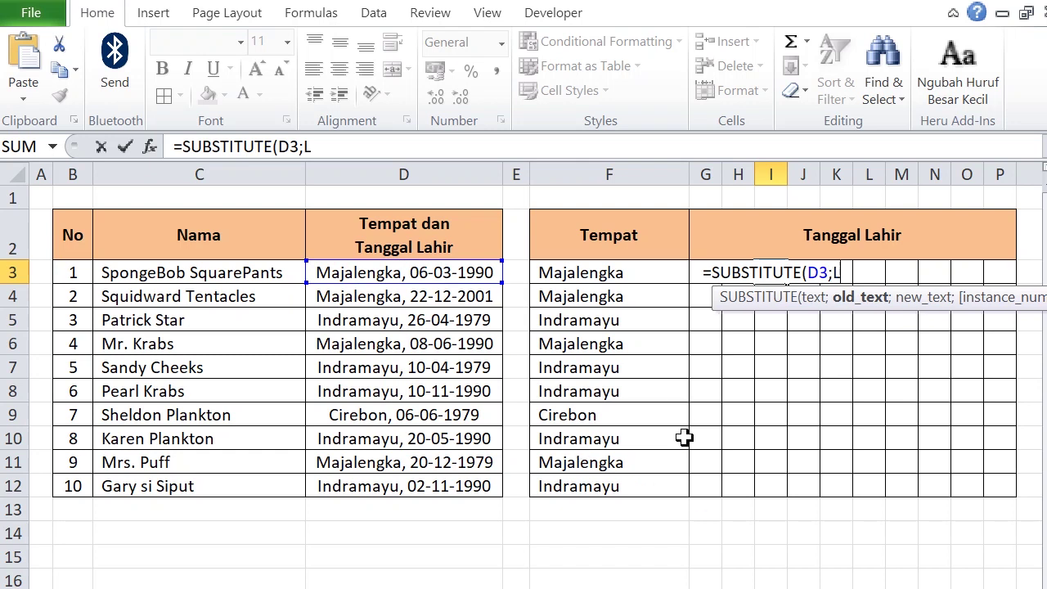
pyautogui.write('EFT(')
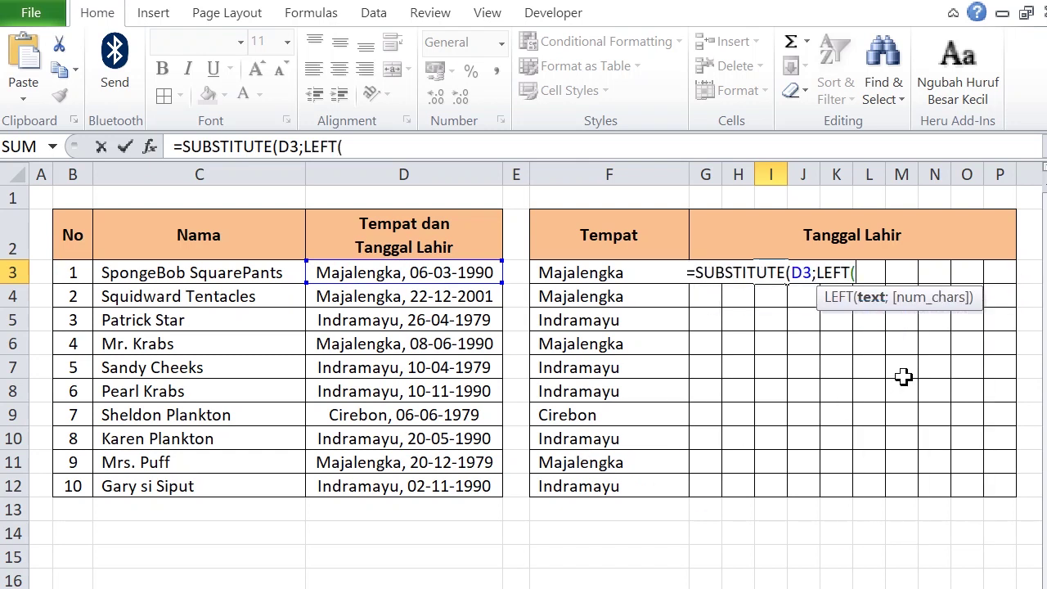
pyautogui.click(409, 272)
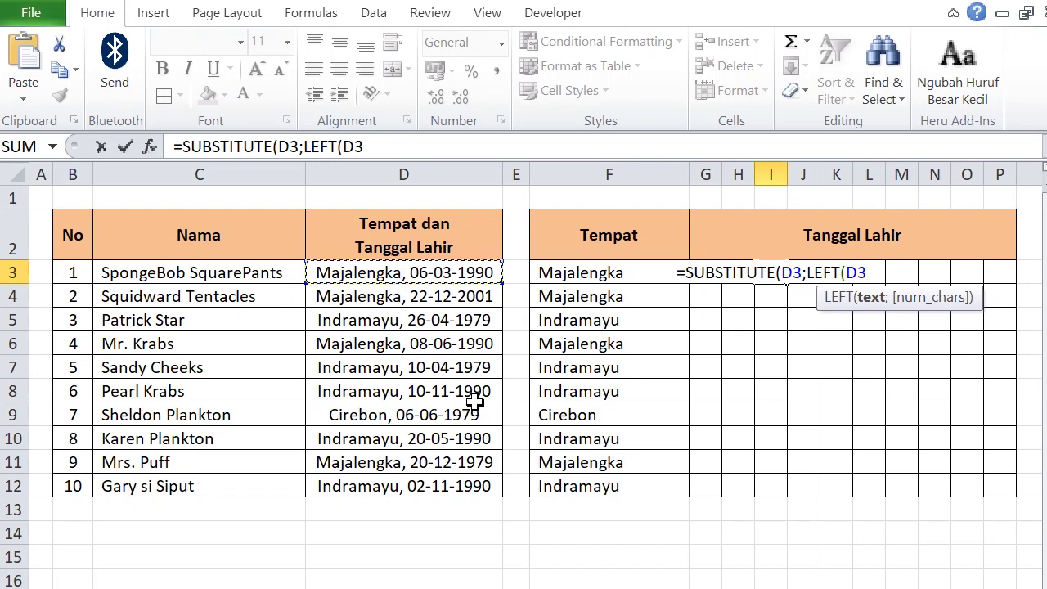
# Lock the column of both D3 references in I3's formula, giving =SUBSTITUTE($D3;LEFT($D3.
pyautogui.click(279, 146)
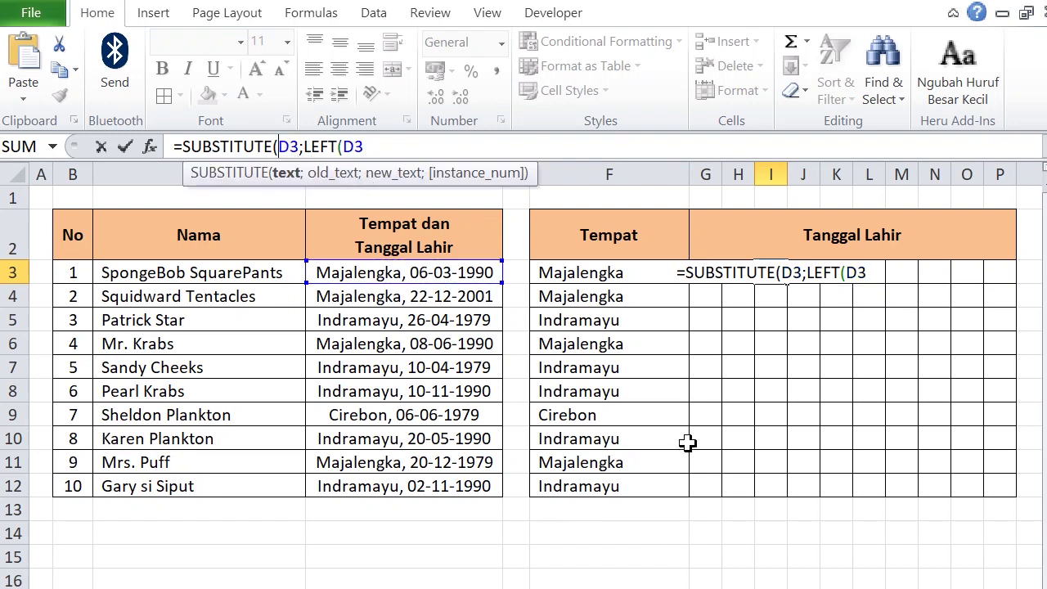
pyautogui.press('F4')
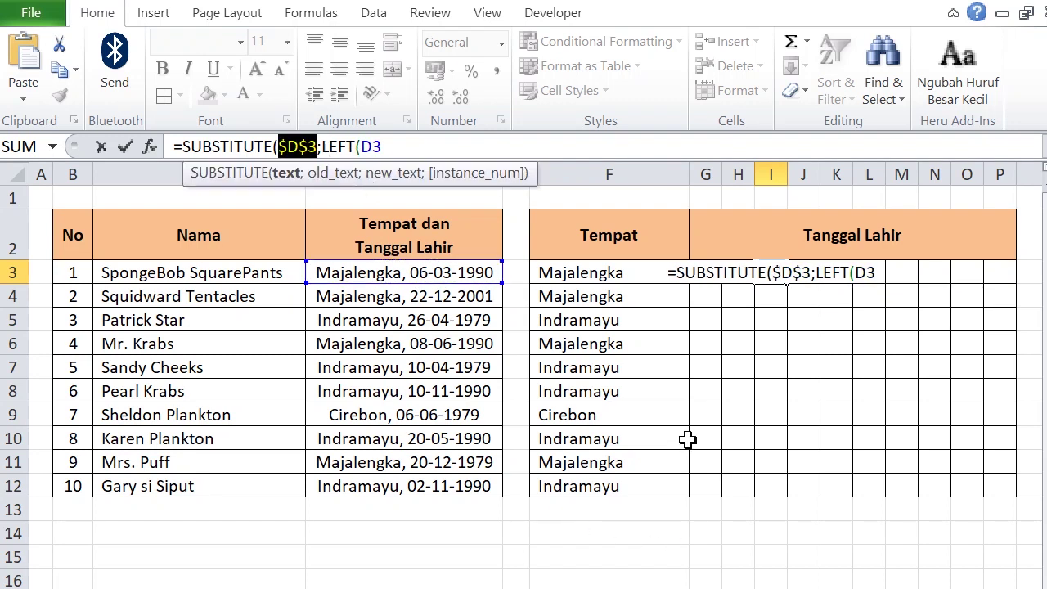
pyautogui.press('F4')
pyautogui.press('F4')
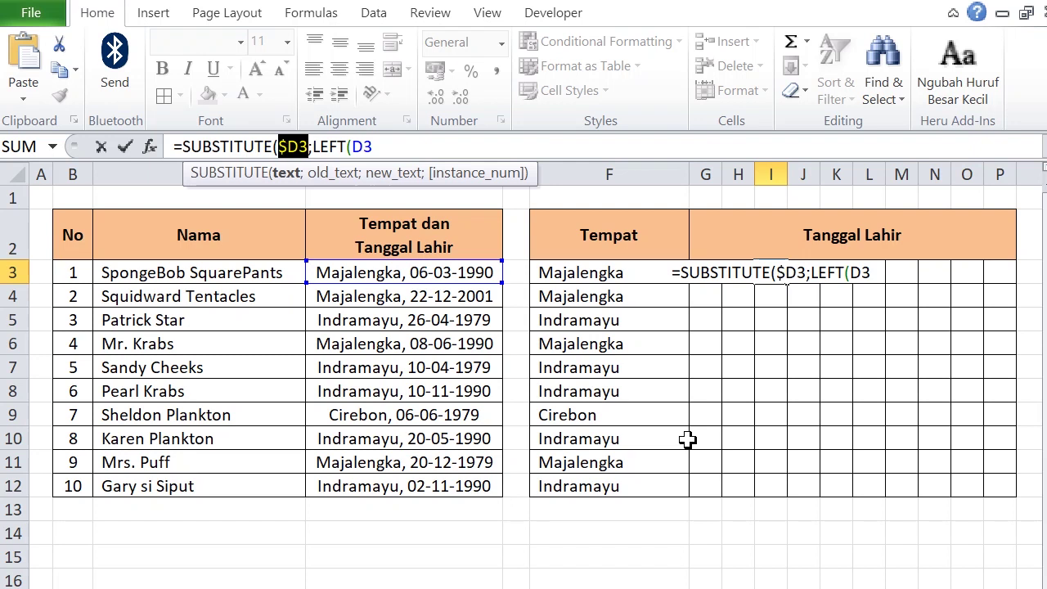
pyautogui.press('Right')
pyautogui.press('Right')
pyautogui.press('Right')
pyautogui.press('Right')
pyautogui.press('Right')
pyautogui.press('Right')
pyautogui.press('Right')
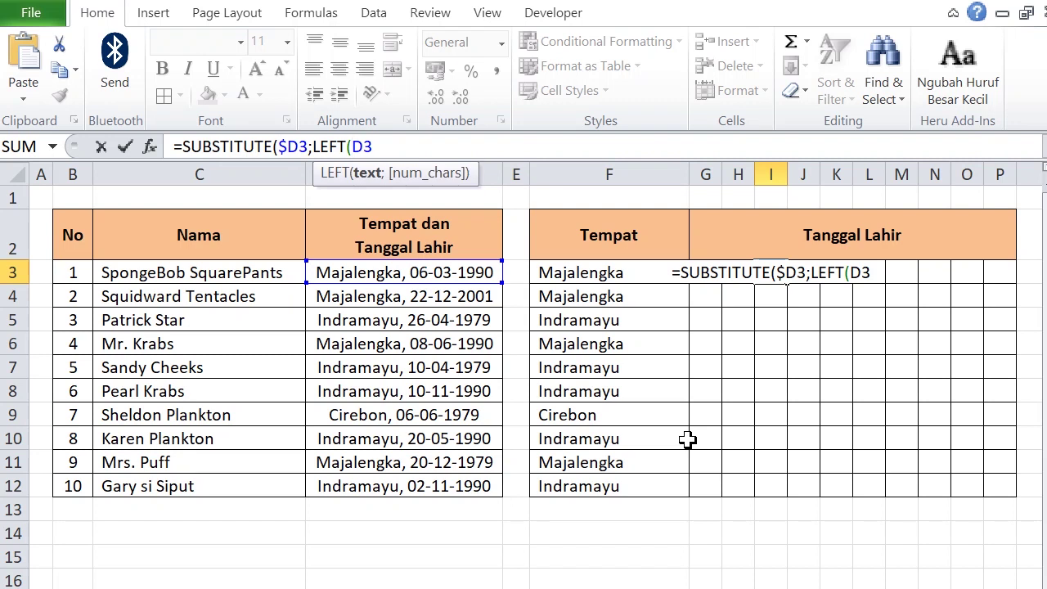
pyautogui.write('$')
pyautogui.press('Right')
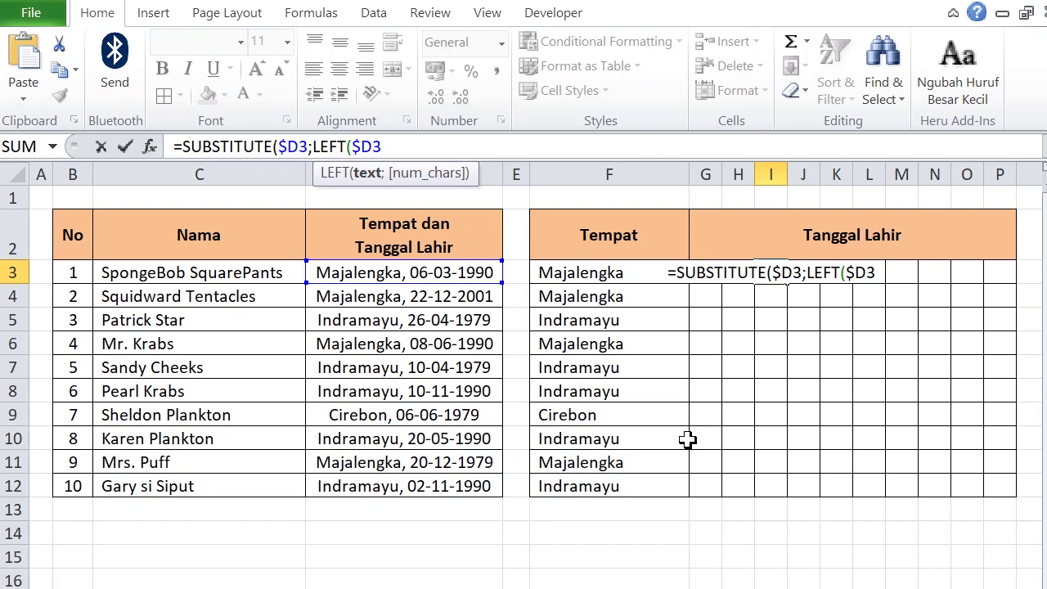
# Add FIND(" ";$D3 as the character count of LEFT in I3's formula, with the column of the D3 reference locked.
pyautogui.write(';')
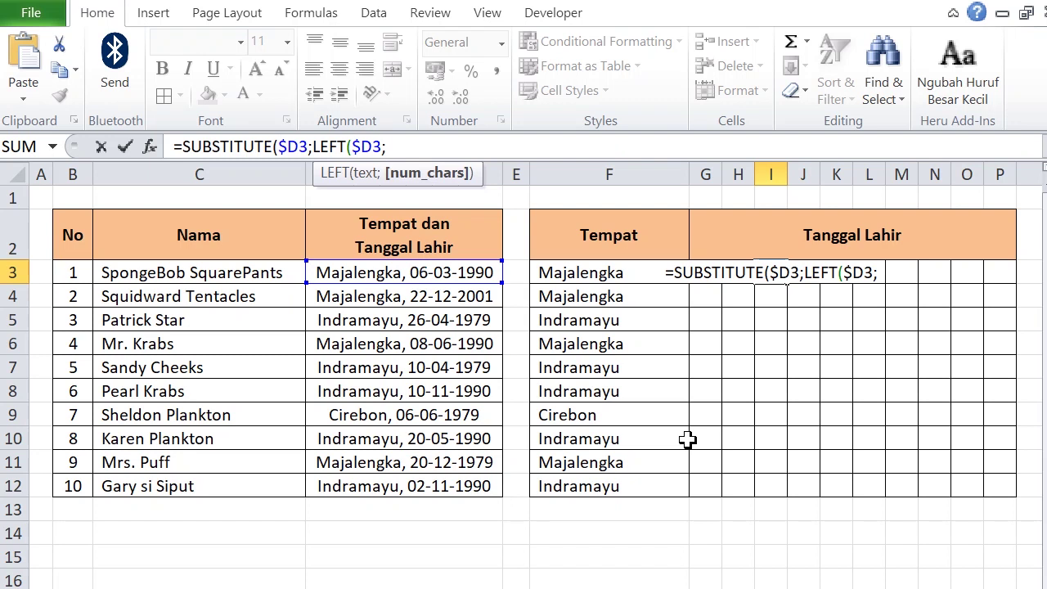
pyautogui.write('F')
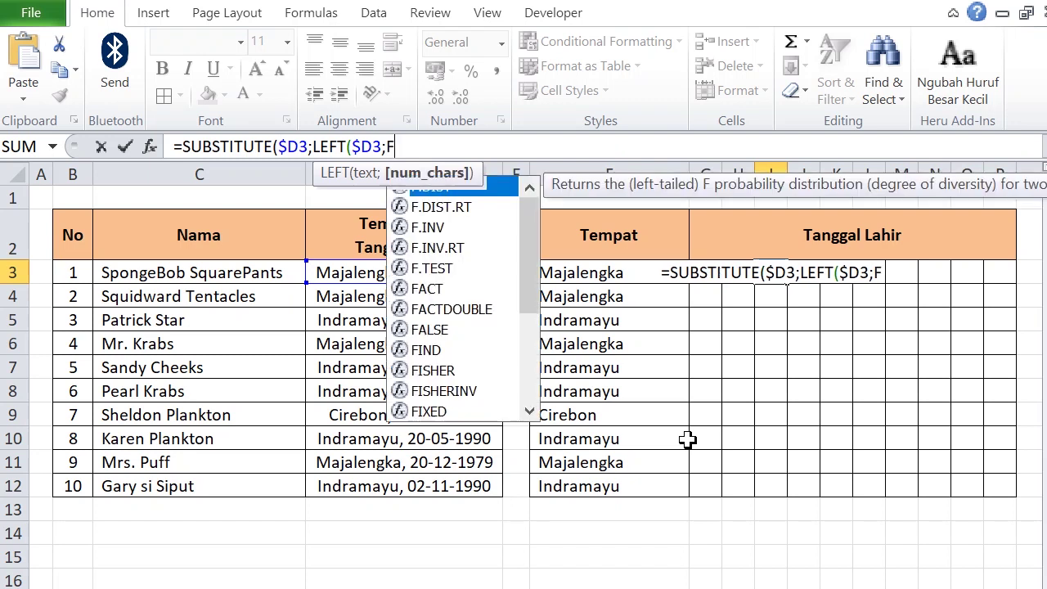
pyautogui.write('IND(')
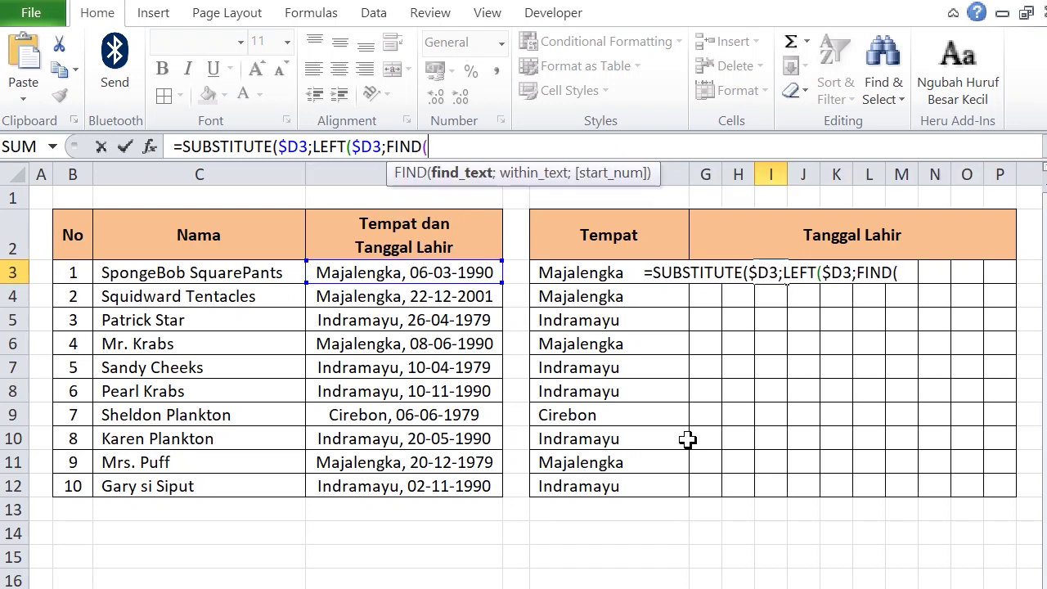
pyautogui.write('"')
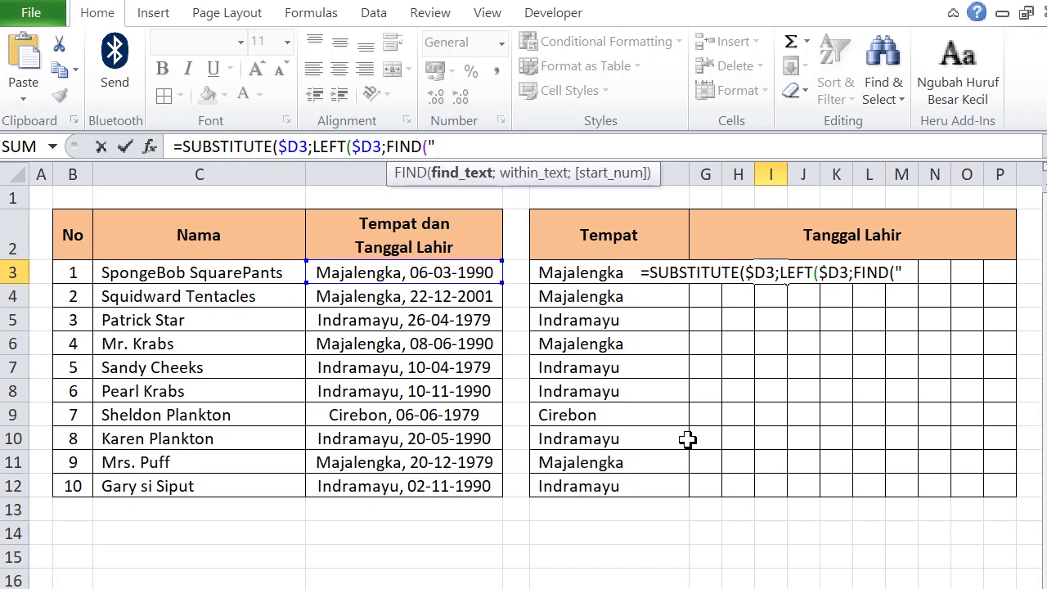
pyautogui.write('"')
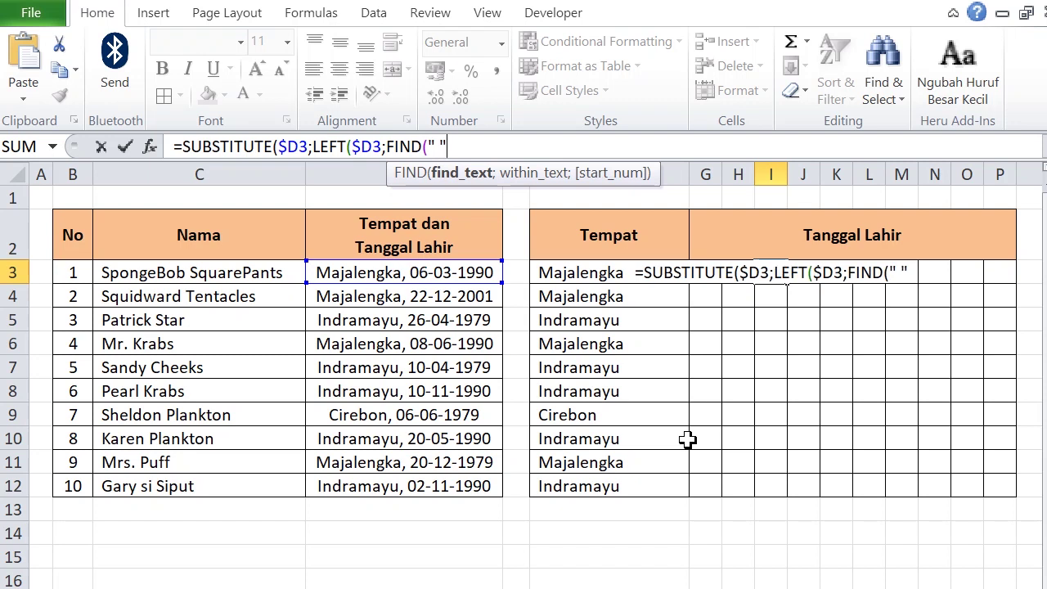
pyautogui.write(';')
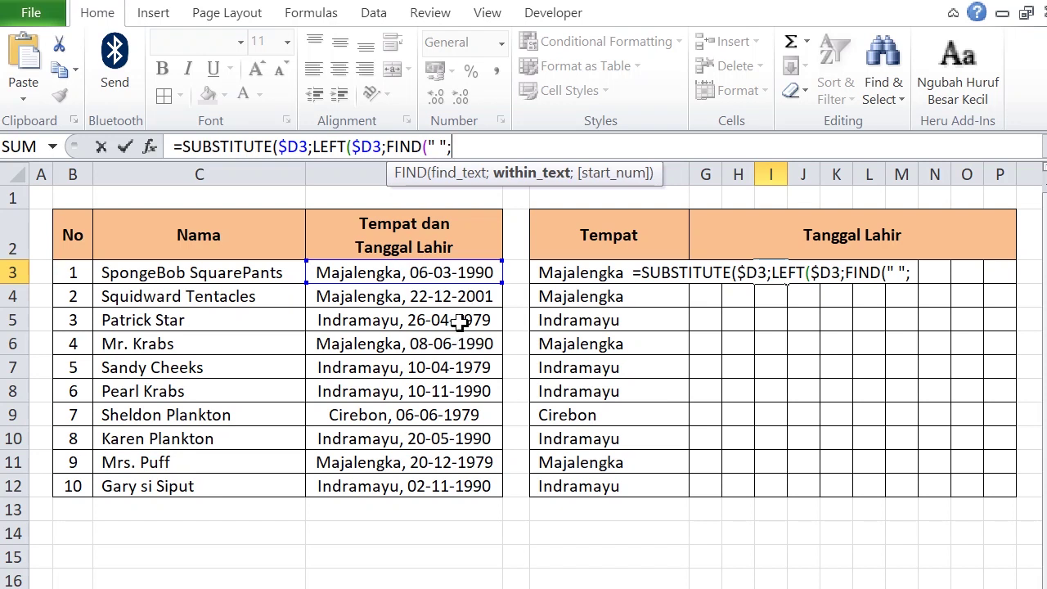
pyautogui.click(417, 273)
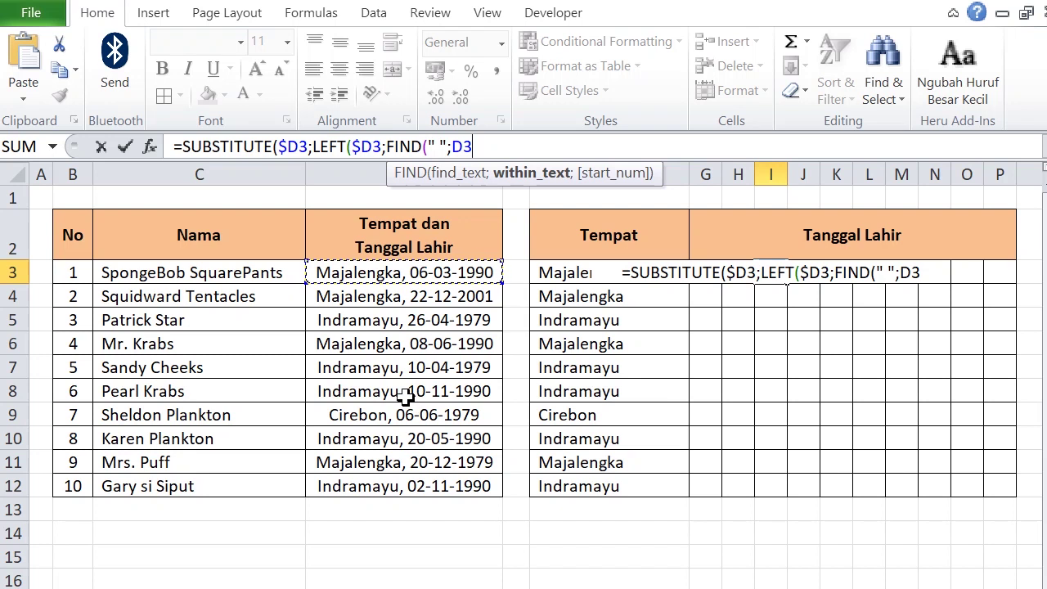
pyautogui.press('F4')
pyautogui.press('F4')
pyautogui.press('F4')
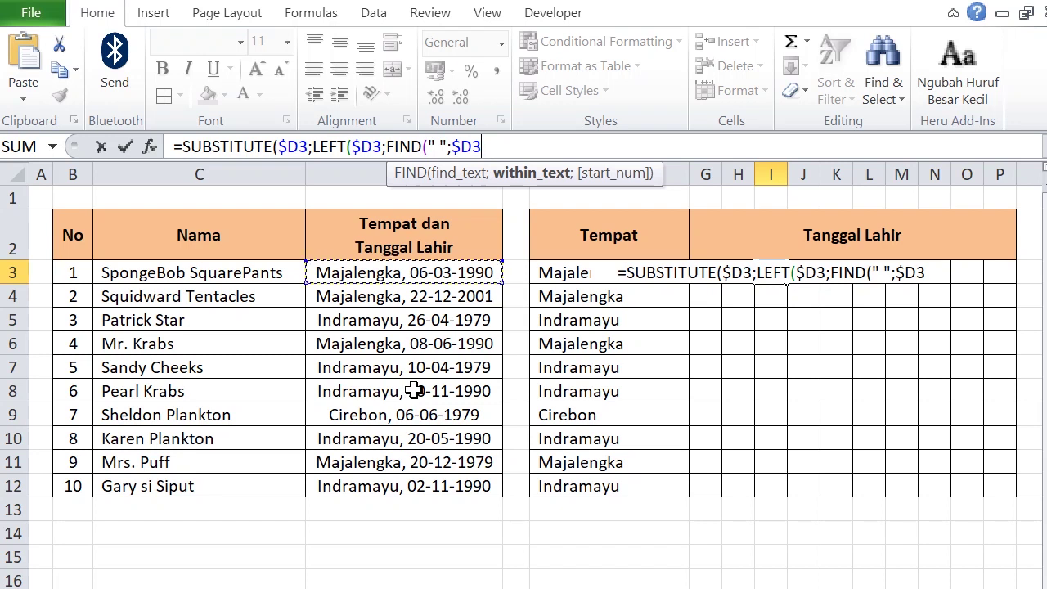
# Complete I3's formula with an empty replacement text, giving =SUBSTITUTE($D3;LEFT($D3;FIND(" ";$D3));).
pyautogui.write('))')
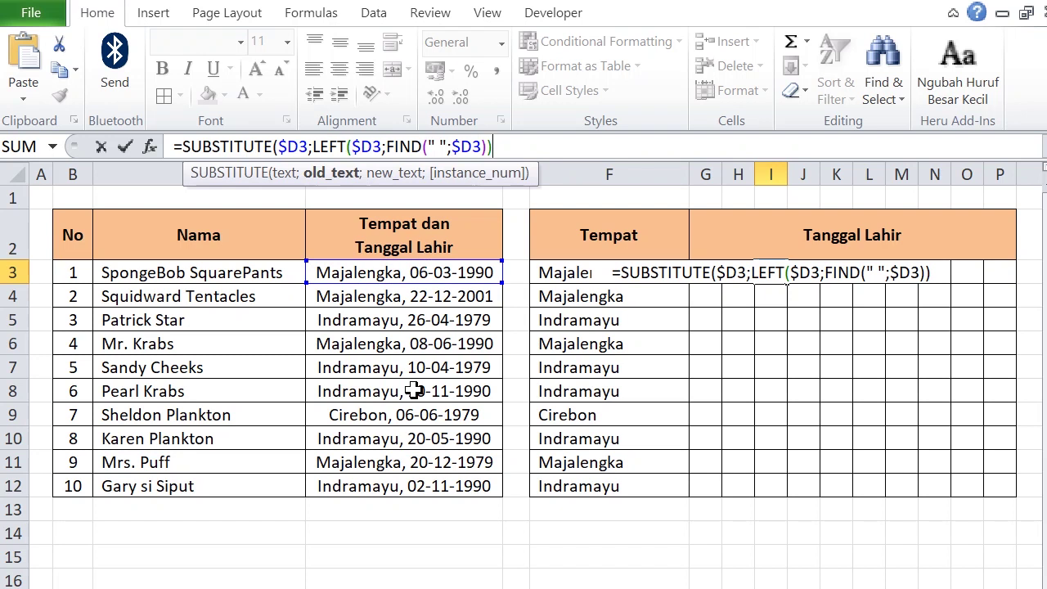
pyautogui.write(';')
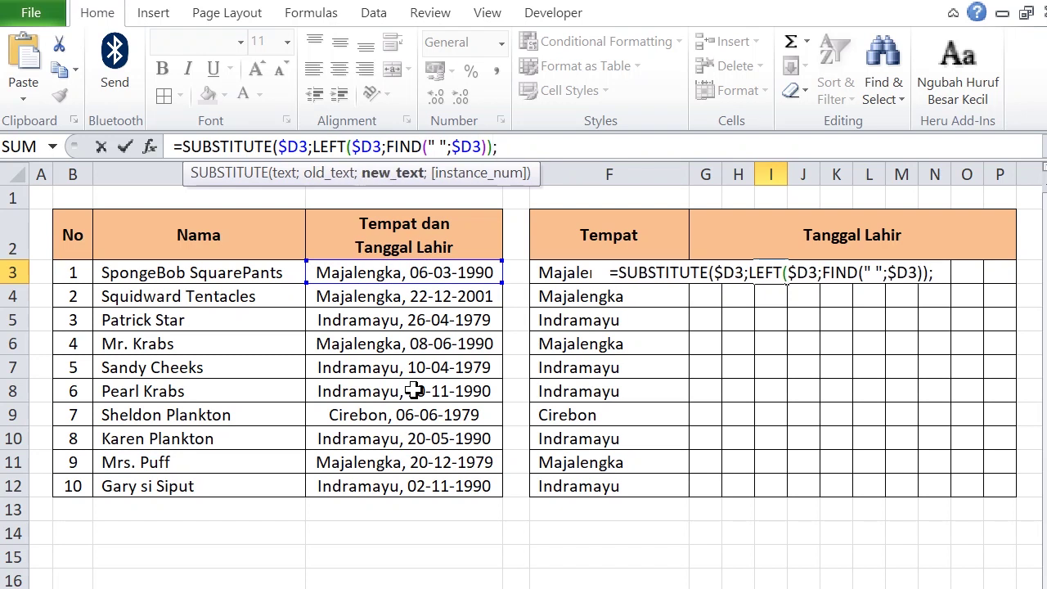
pyautogui.write(')')
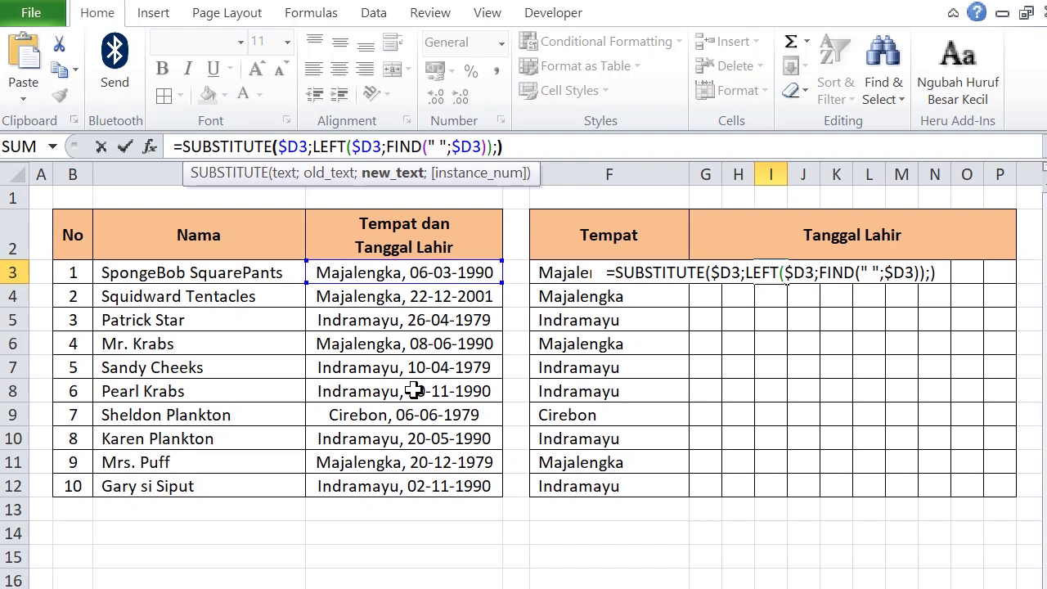
pyautogui.press('Return')
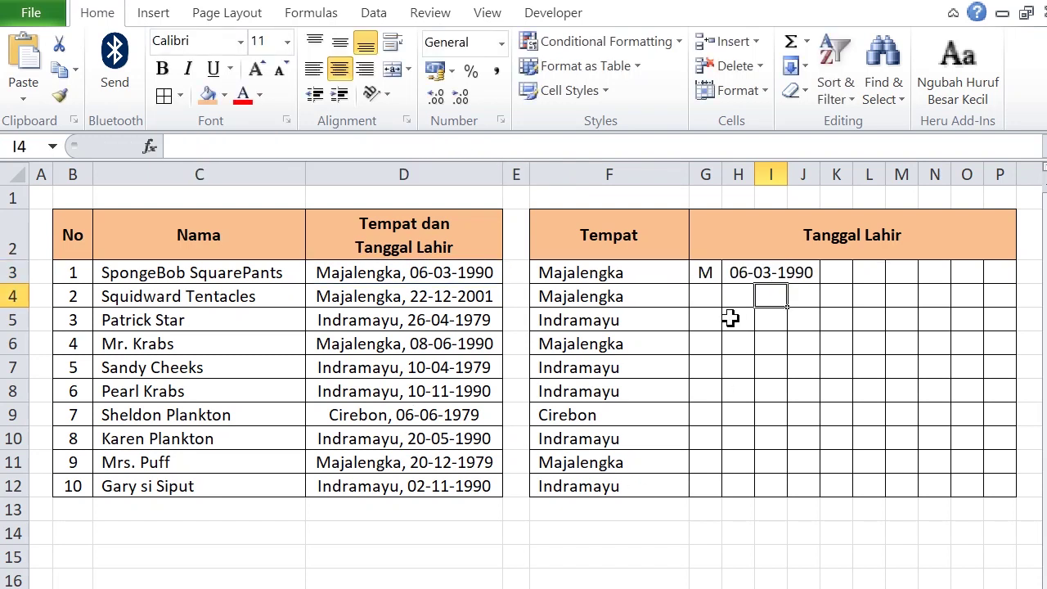
# Copy I3's SUBSTITUTE expression over D3 in G3's MID formula, giving =MID(SUBSTITUTE($D3;LEFT($D3;FIND(" ";$D3));););COLUMN($A1)-0;1).
pyautogui.click(767, 275)
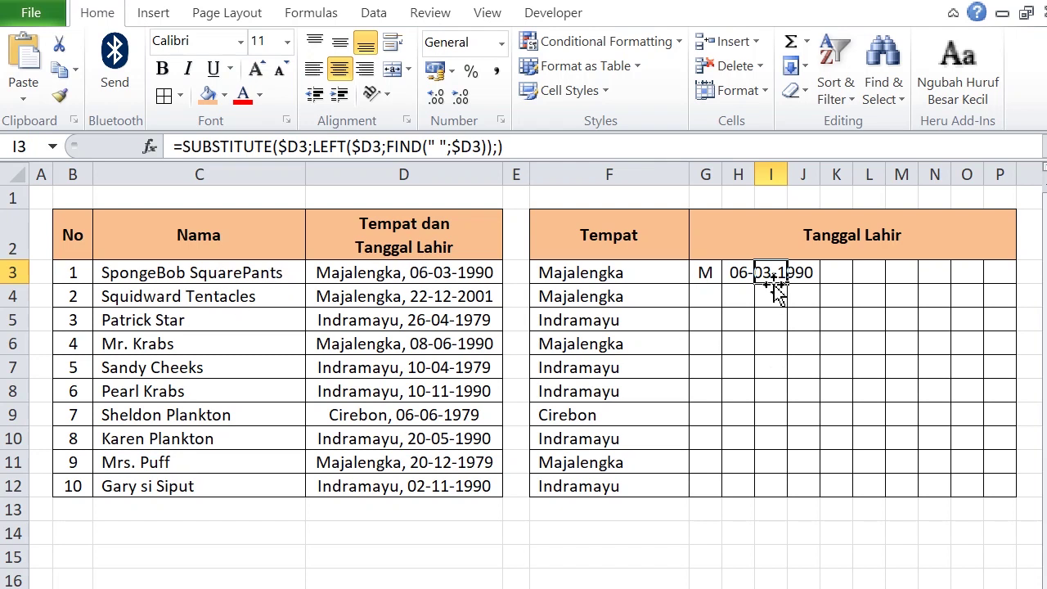
pyautogui.moveTo(507, 147); pyautogui.dragTo(185, 146)
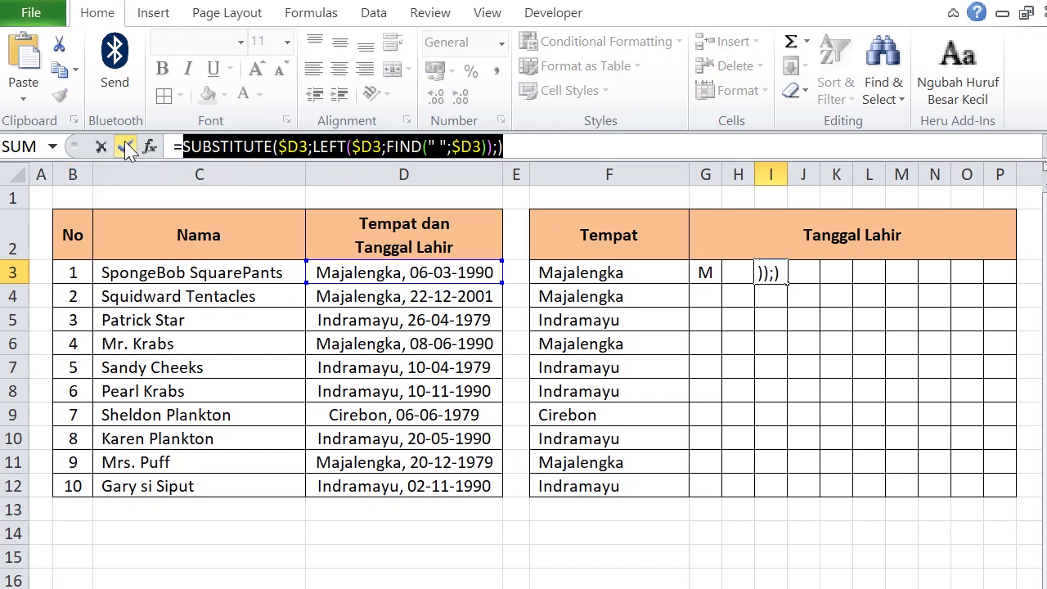
pyautogui.click(101, 147)
pyautogui.click(703, 270)
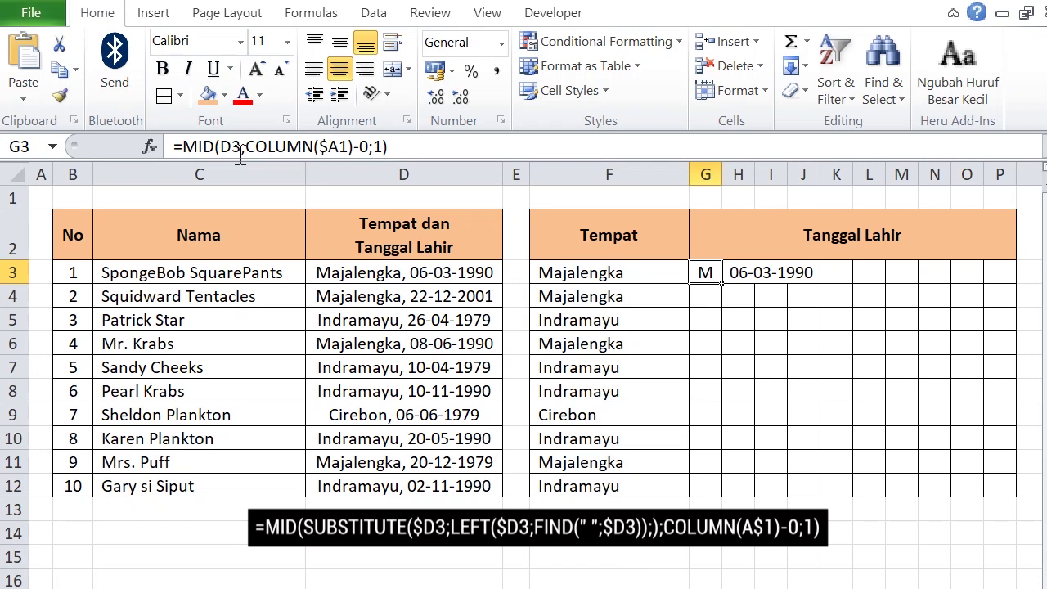
pyautogui.moveTo(219, 146); pyautogui.dragTo(231, 147)
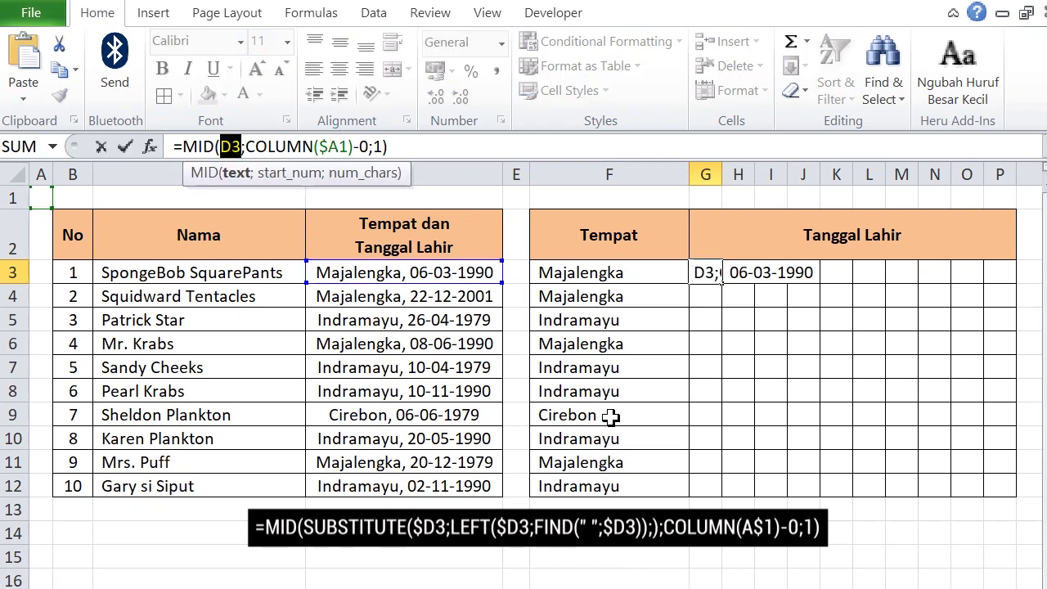
pyautogui.hotkey('ctrl', 'v')
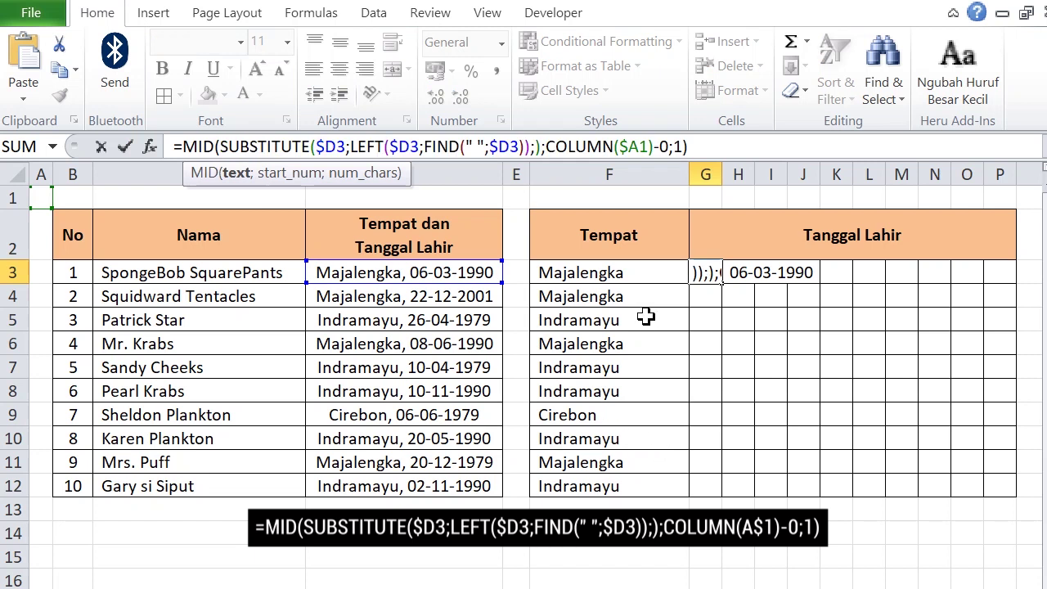
pyautogui.press('Return')
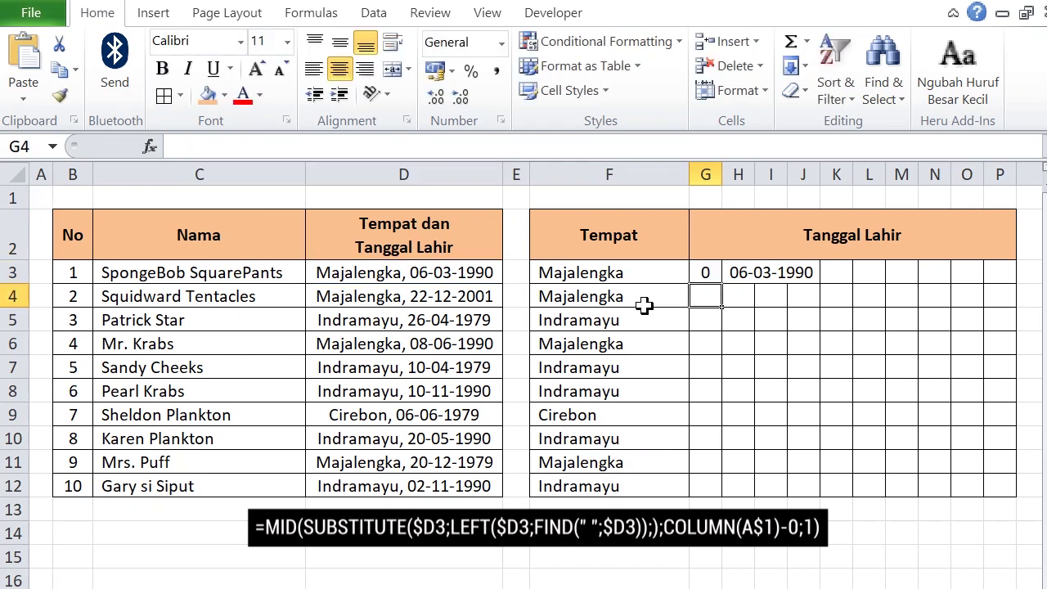
# Try to fill G3's formula across to P3 and check the copied formula in H3.
pyautogui.click(711, 273)
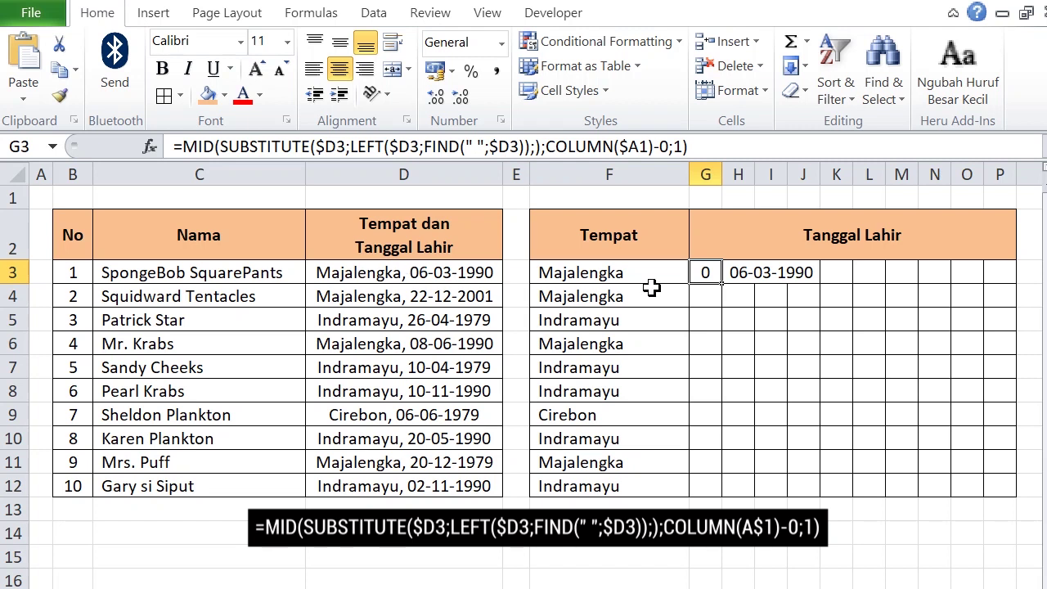
pyautogui.moveTo(725, 281); pyautogui.dragTo(1013, 283)
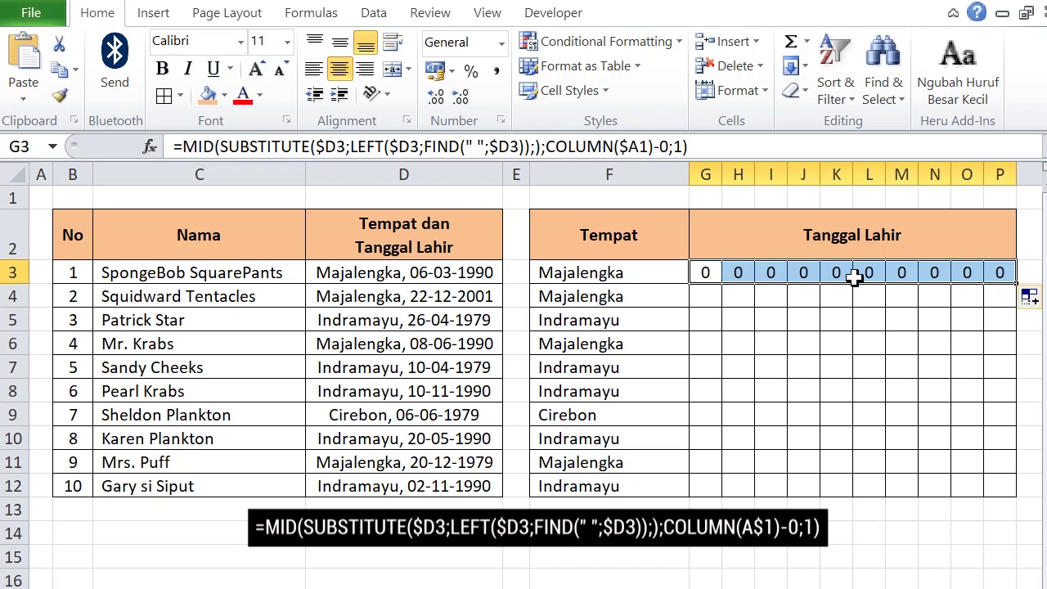
pyautogui.click(740, 273)
pyautogui.click(506, 146)
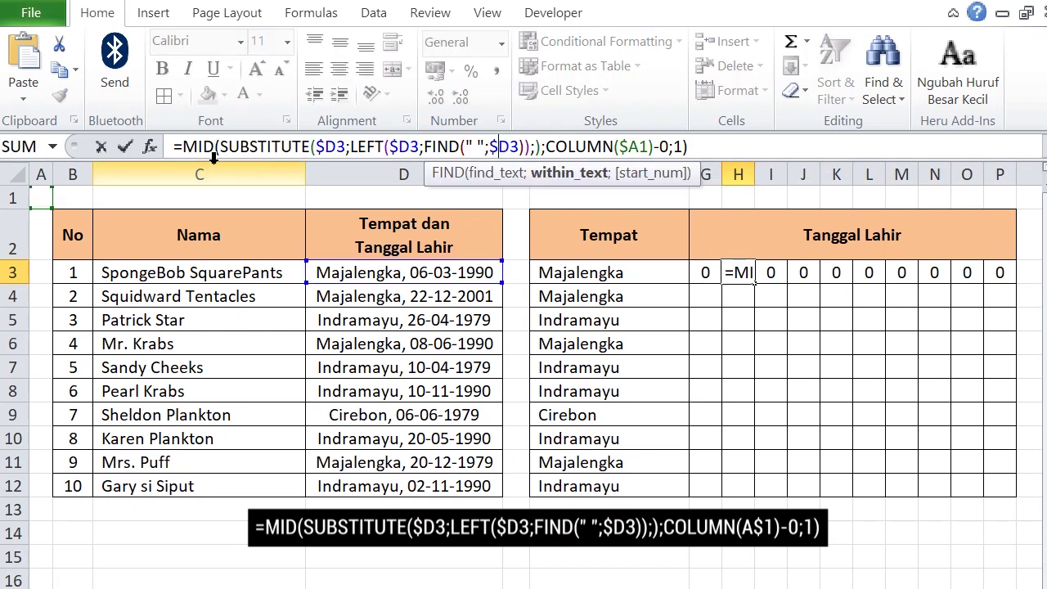
pyautogui.click(105, 148)
# Re-enter G3's formula with COLUMN($A1), try filling it across to P3 again and inspect the copy in P3.
pyautogui.click(701, 275)
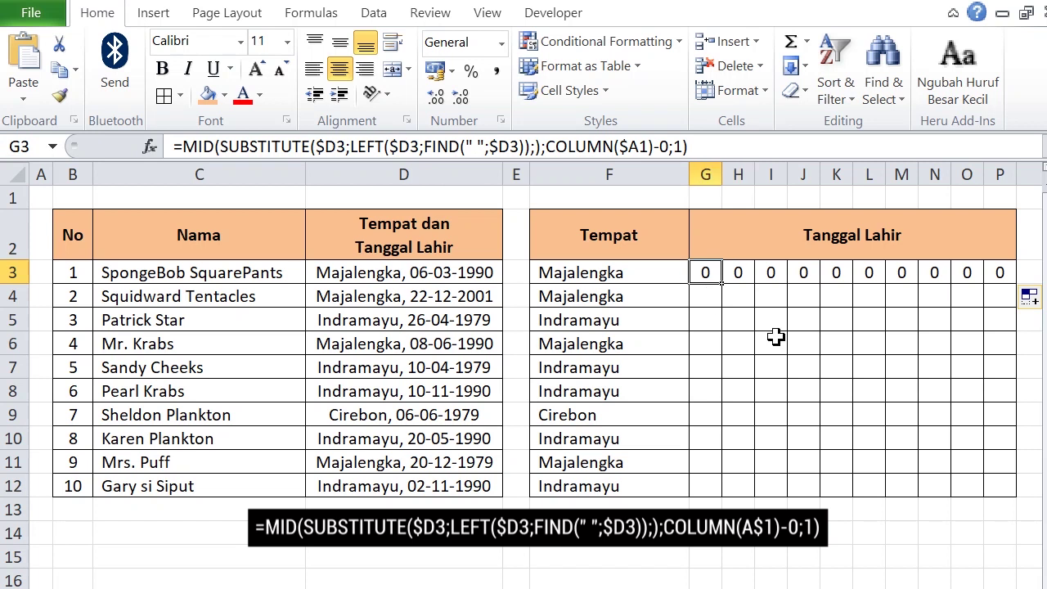
pyautogui.click(613, 147)
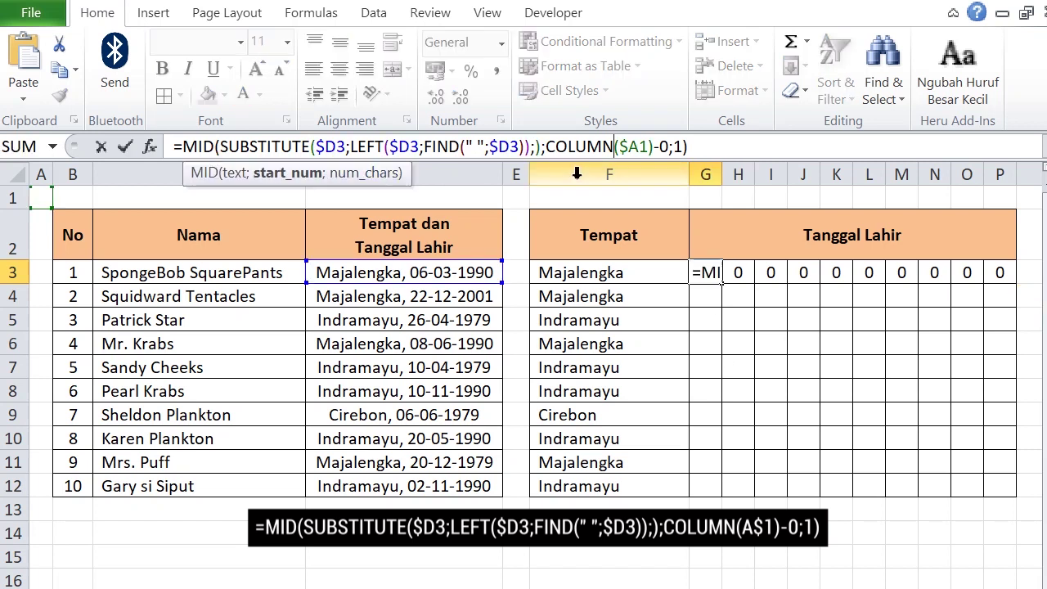
pyautogui.click(622, 147)
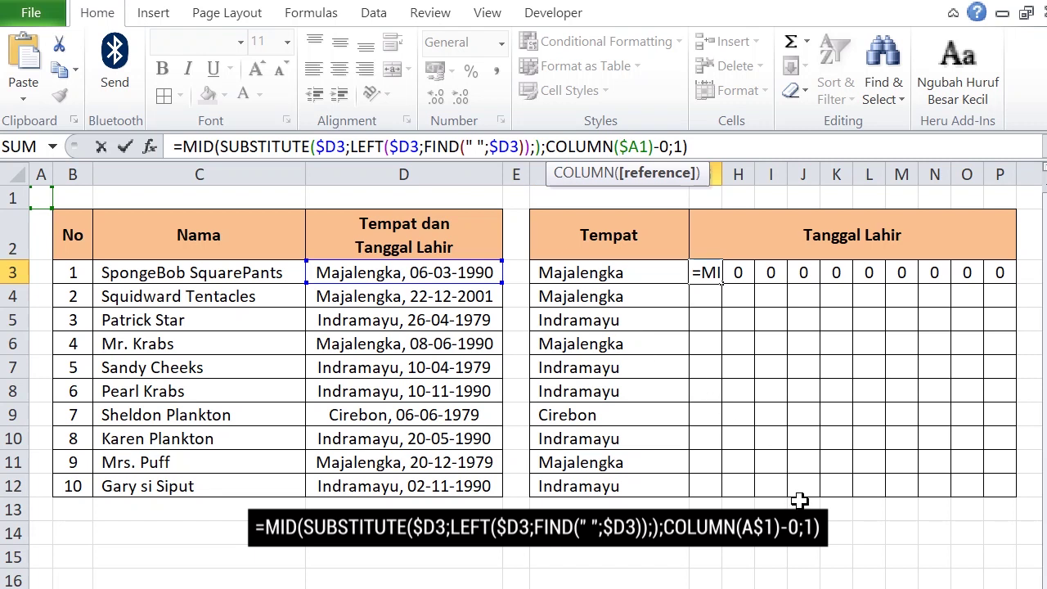
pyautogui.click(124, 147)
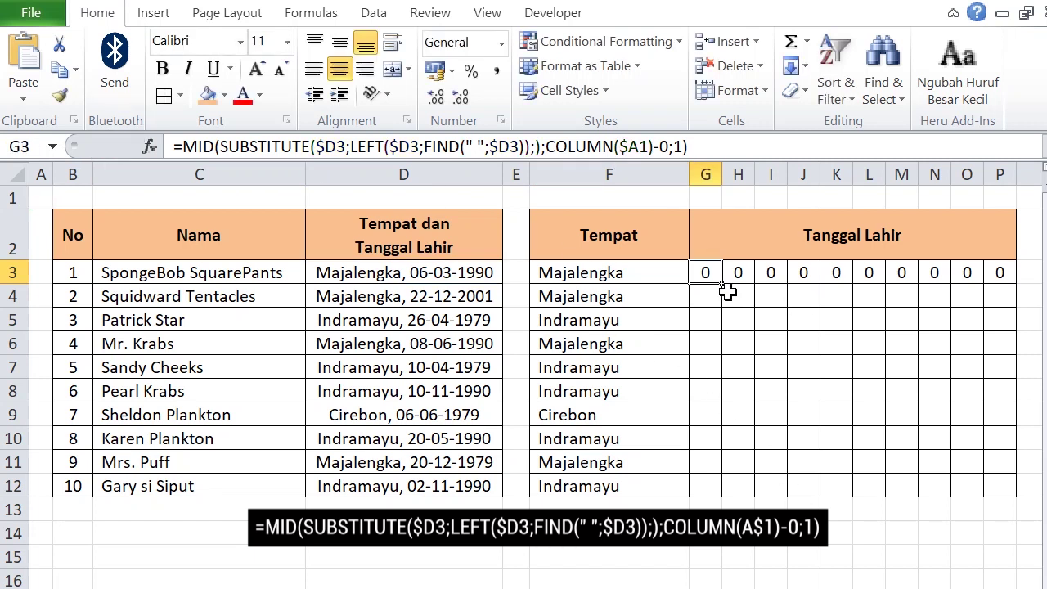
pyautogui.moveTo(723, 284); pyautogui.dragTo(1014, 286)
pyautogui.click(1000, 277)
pyautogui.click(443, 155)
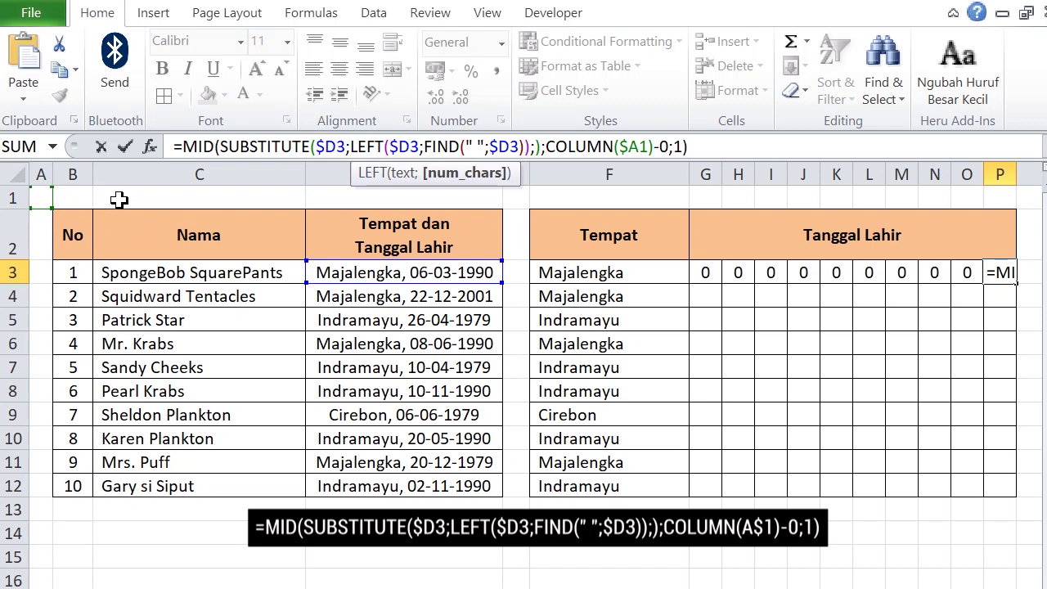
pyautogui.click(102, 147)
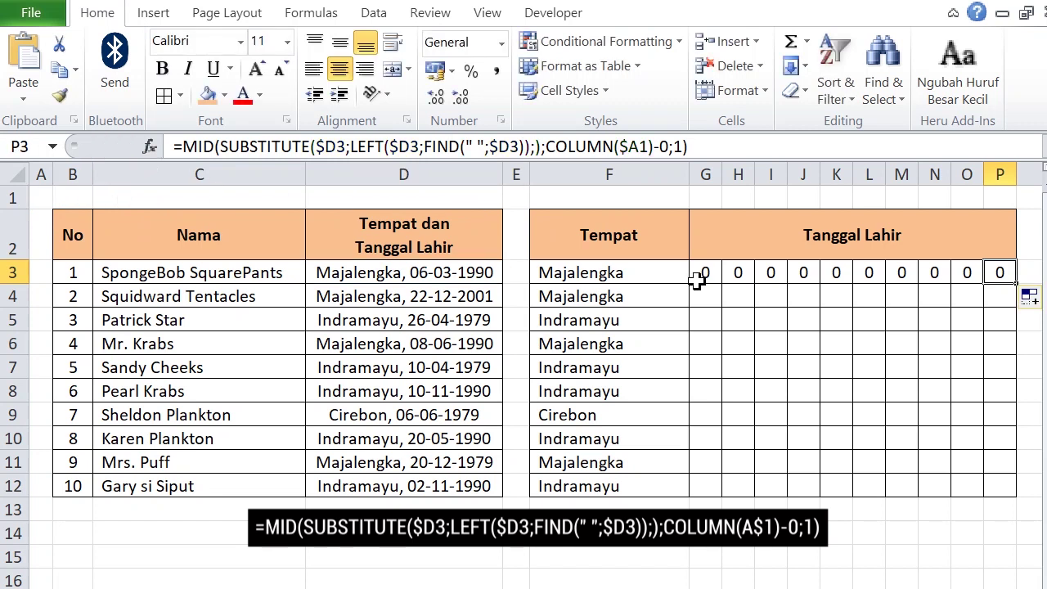
# Change the COLUMN reference in G3's formula from $A1 to A$1, locking the row instead of the column.
pyautogui.click(702, 275)
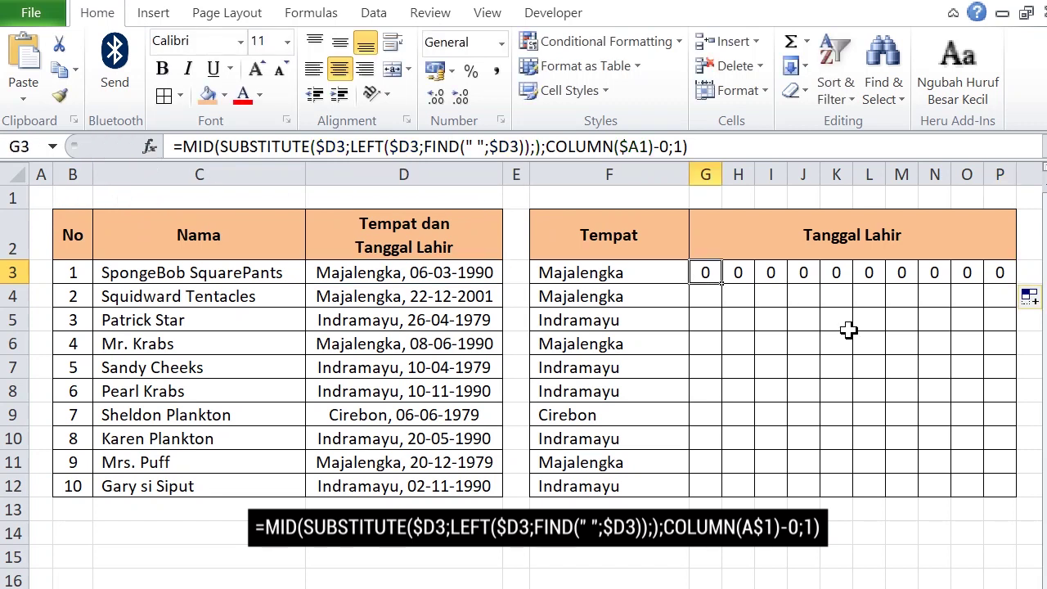
pyautogui.click(623, 150)
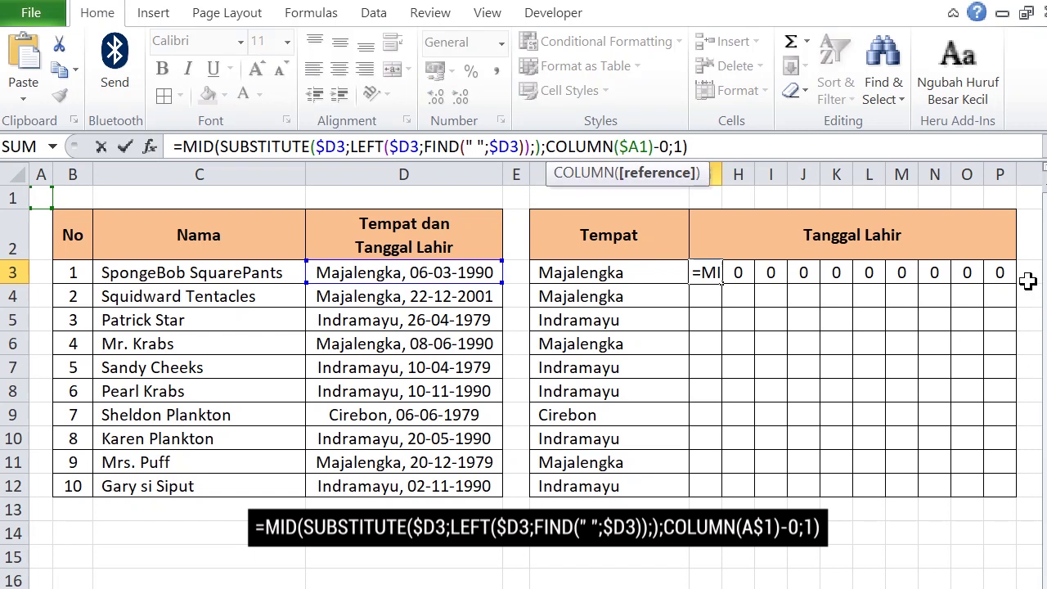
pyautogui.press('BackSpace')
pyautogui.press('Right')
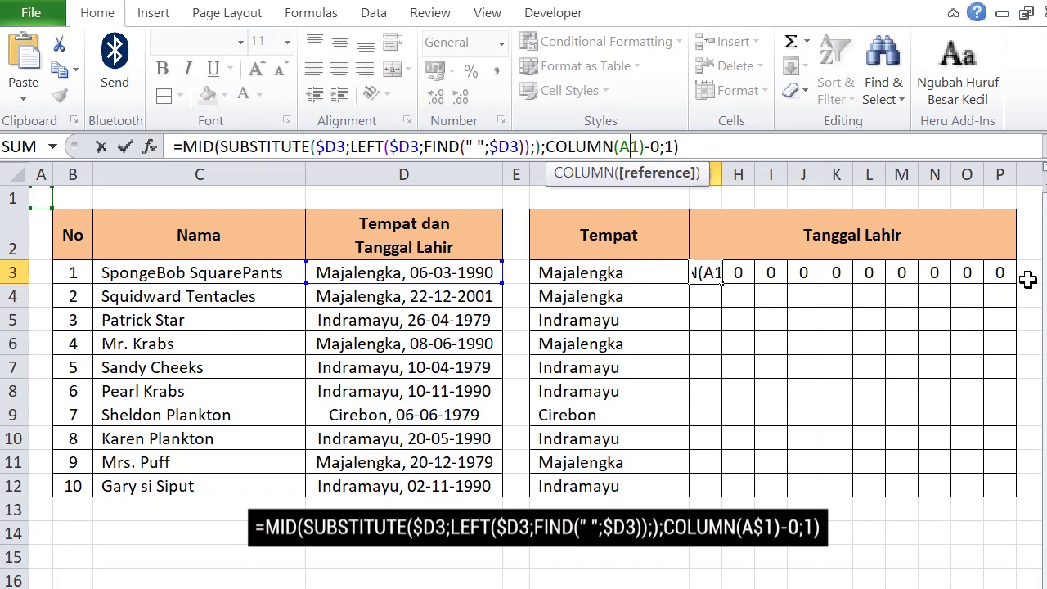
pyautogui.write('$')
pyautogui.press('Return')
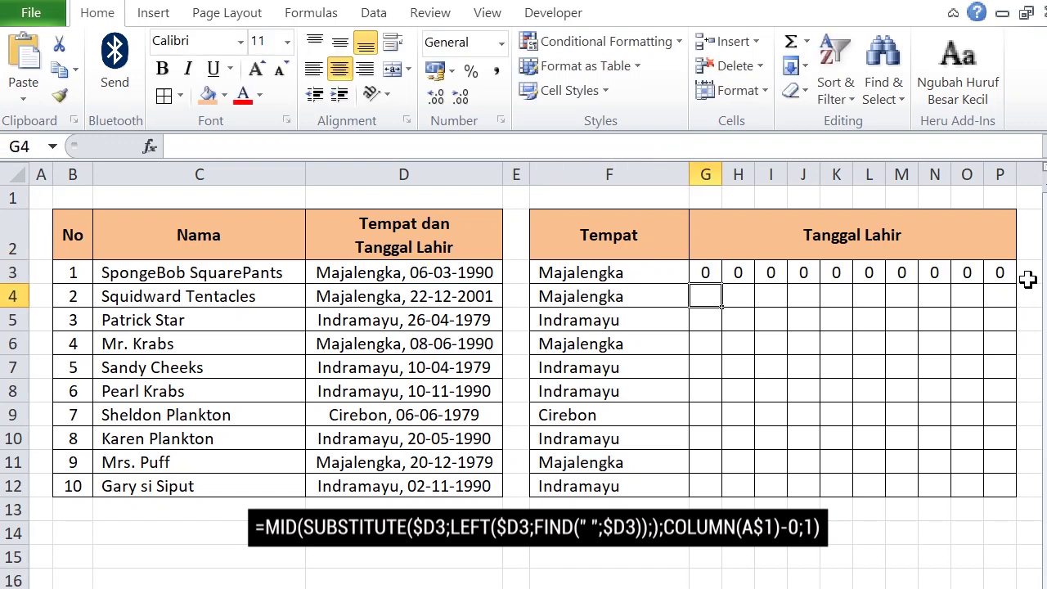
# Fill G3's formula across to P3 and down through row 12 to complete the Tanggal Lahir cells.
pyautogui.click(696, 272)
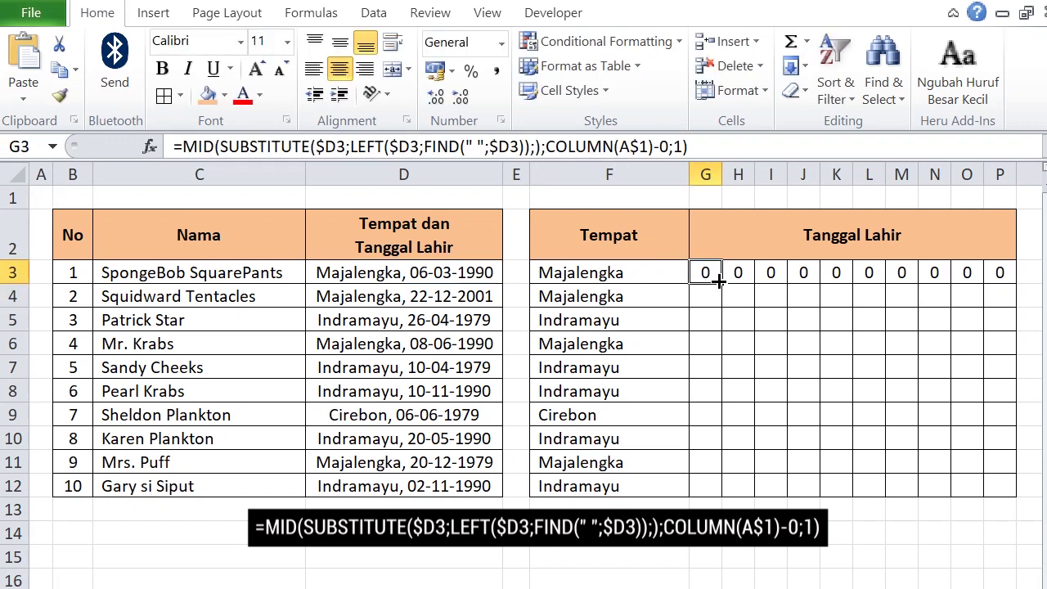
pyautogui.moveTo(720, 282); pyautogui.dragTo(1009, 291)
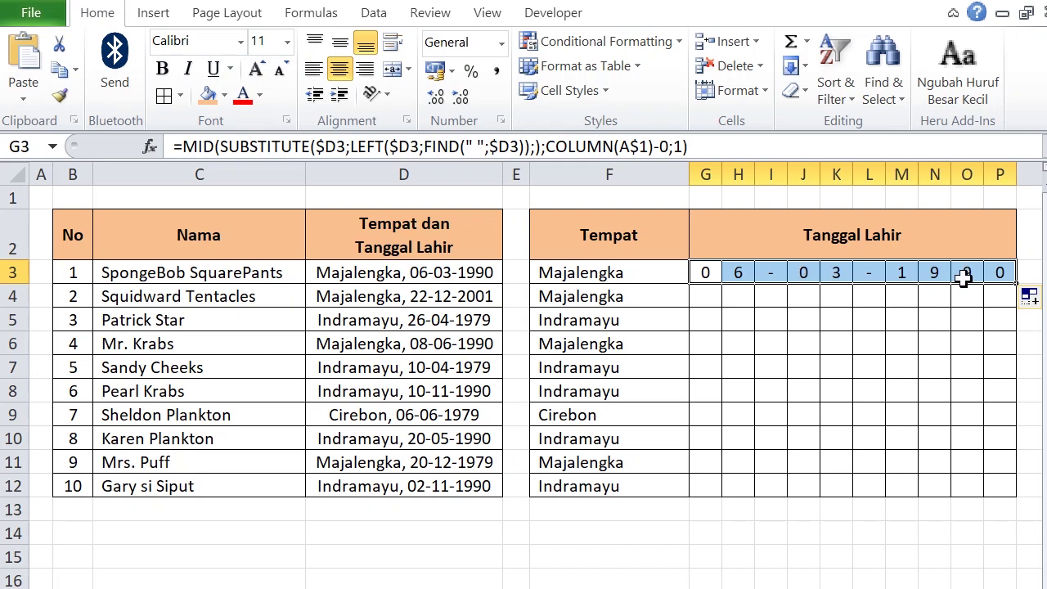
pyautogui.moveTo(1016, 285); pyautogui.dragTo(1012, 500)
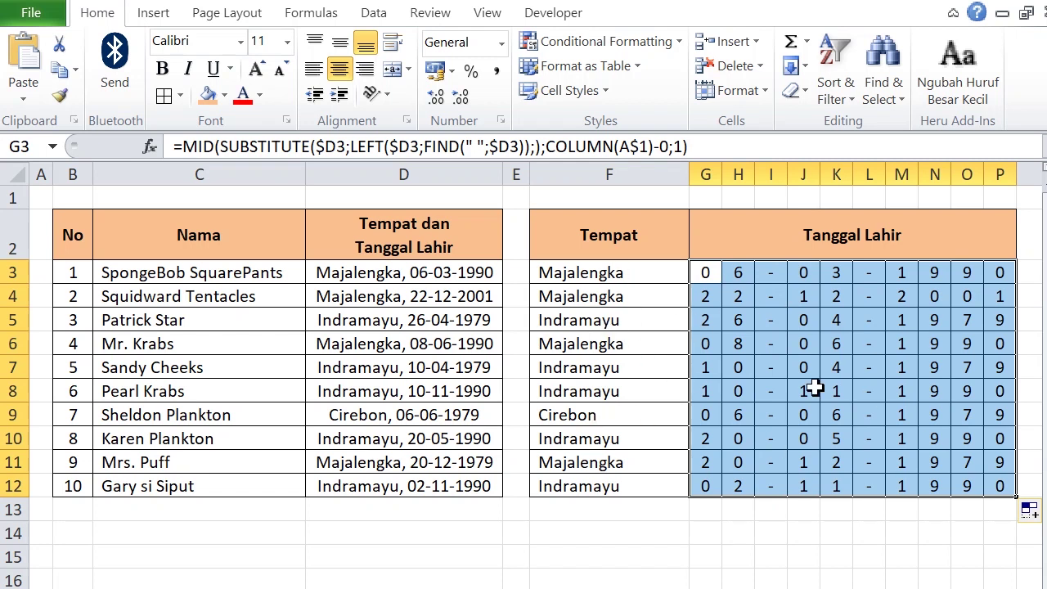
pyautogui.click(700, 530)
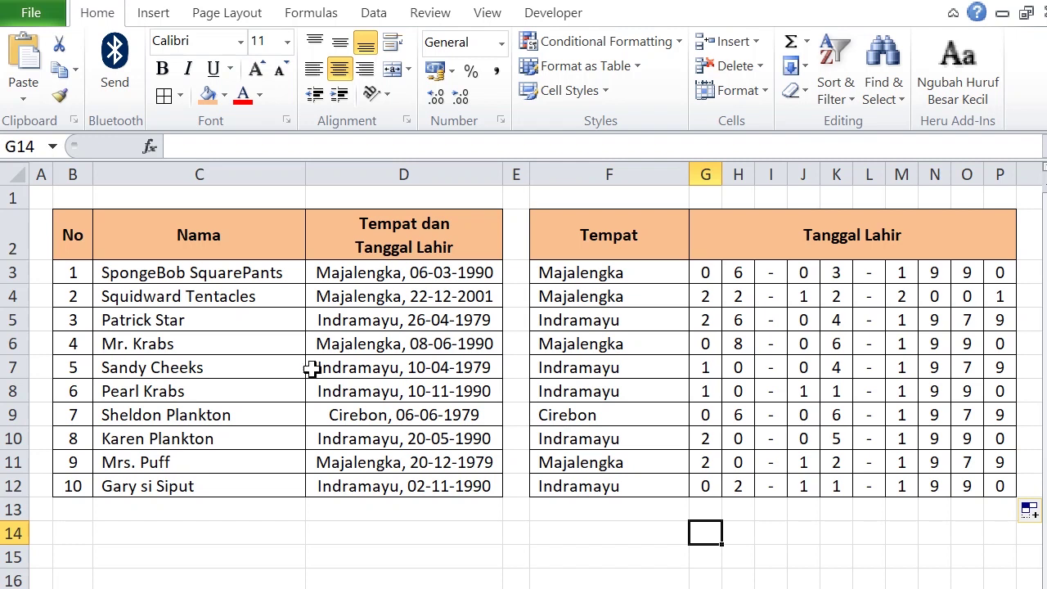
# Enter the formula =MID($D3;COLUMN(A$1)-0;1) in G14 to extract the first character of D3.
pyautogui.write('=')
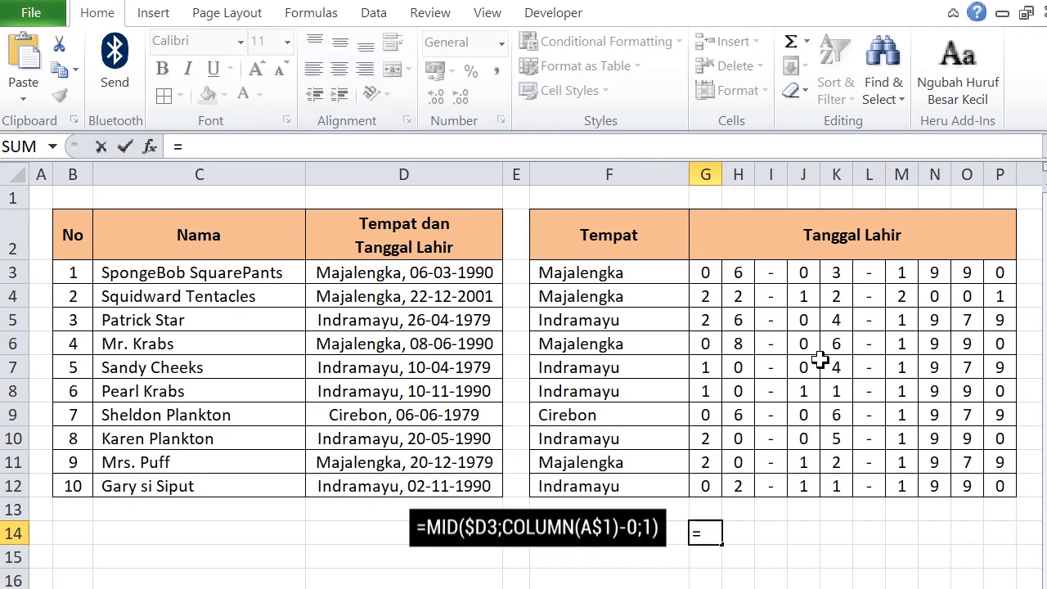
pyautogui.write('MID(')
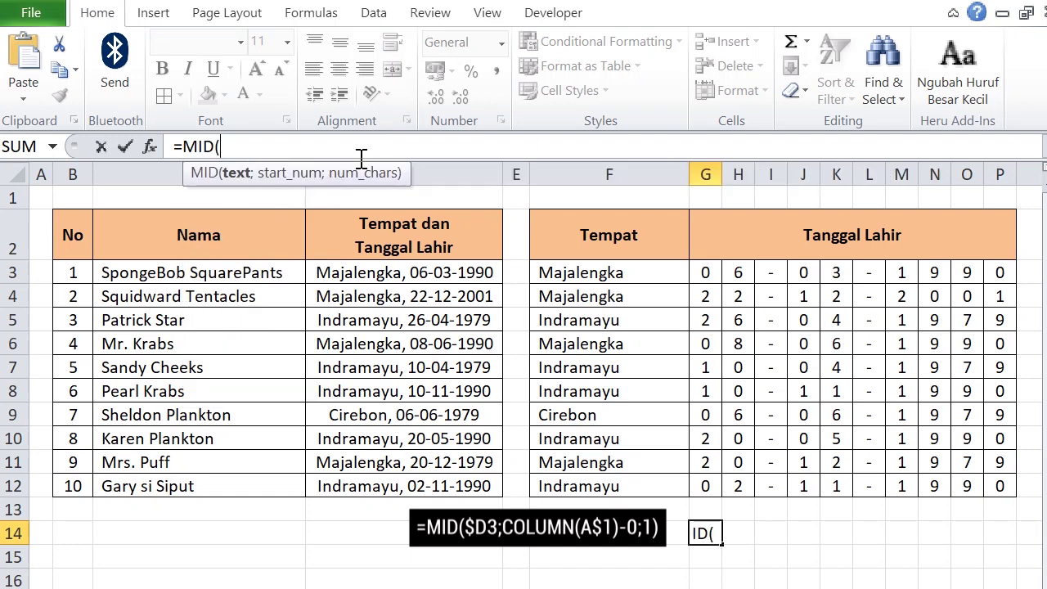
pyautogui.click(453, 275)
pyautogui.press('F4')
pyautogui.press('F4')
pyautogui.press('F4')
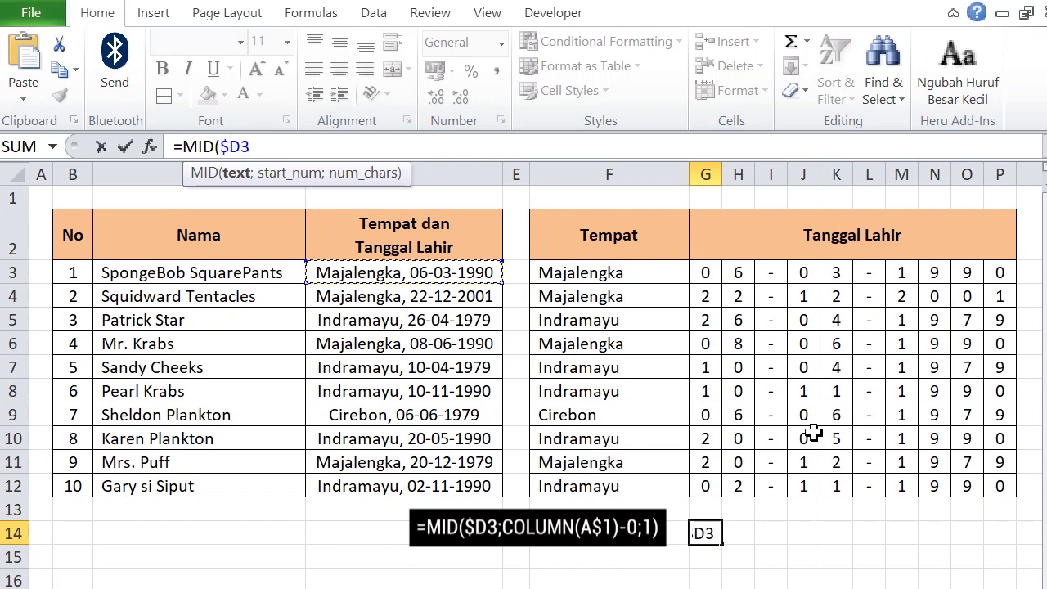
pyautogui.write(';COLUMN(')
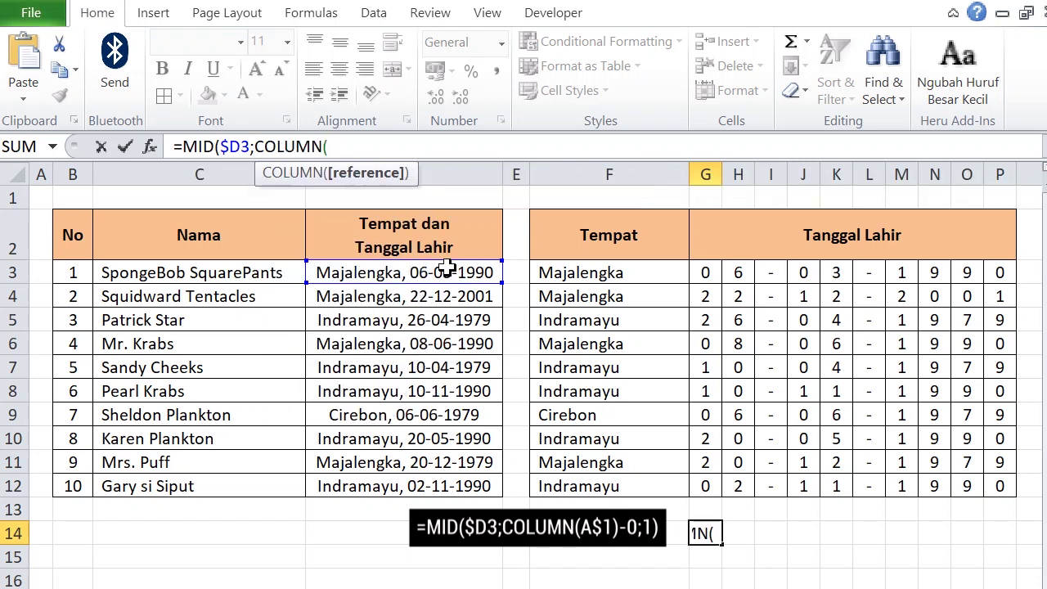
pyautogui.click(43, 200)
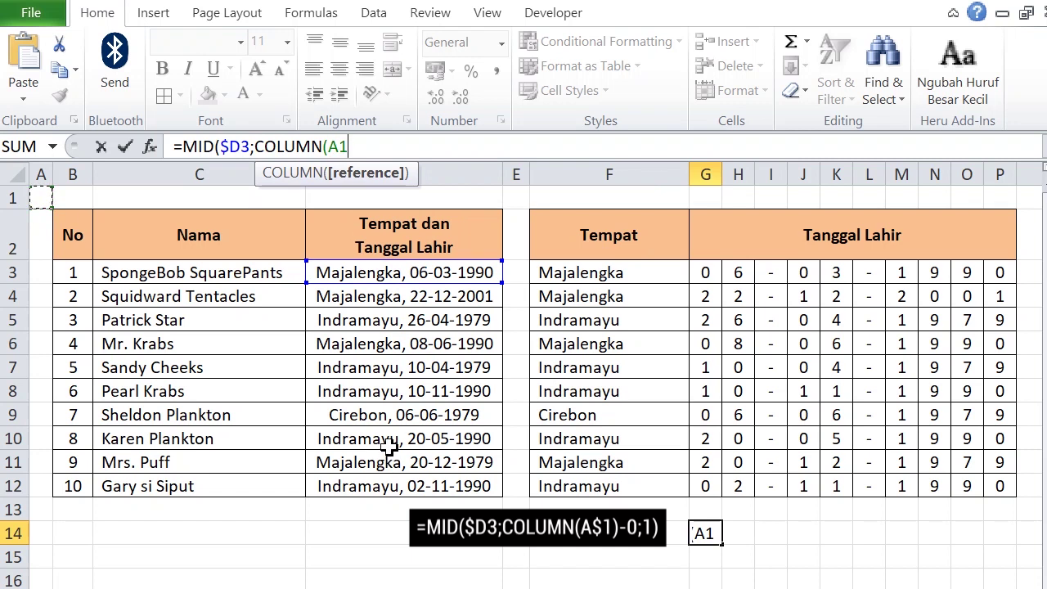
pyautogui.press('F4')
pyautogui.press('F4')
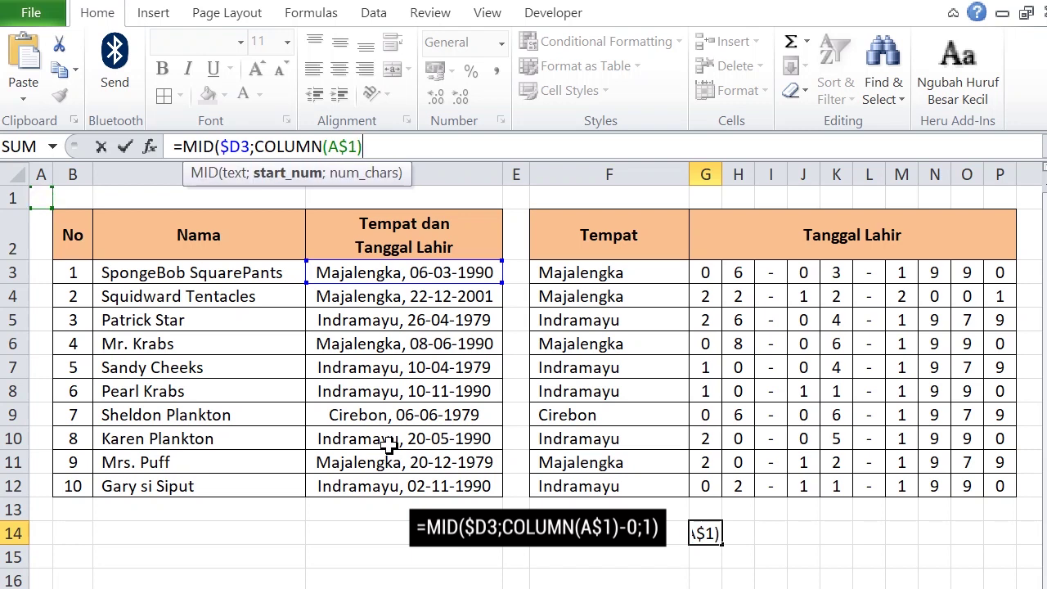
pyautogui.write('-0;')
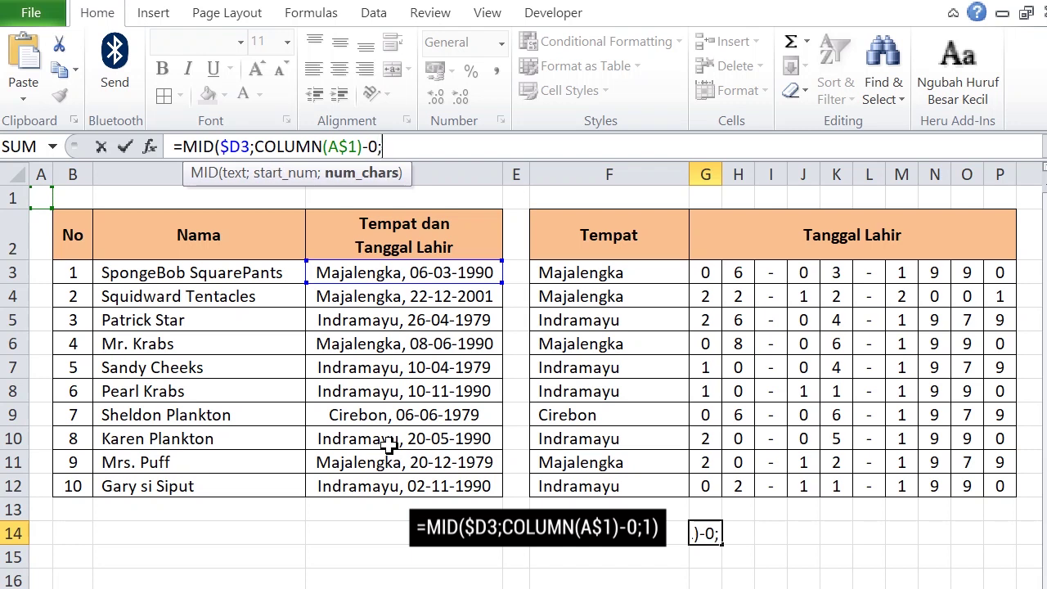
pyautogui.write('1')
pyautogui.press('Return')
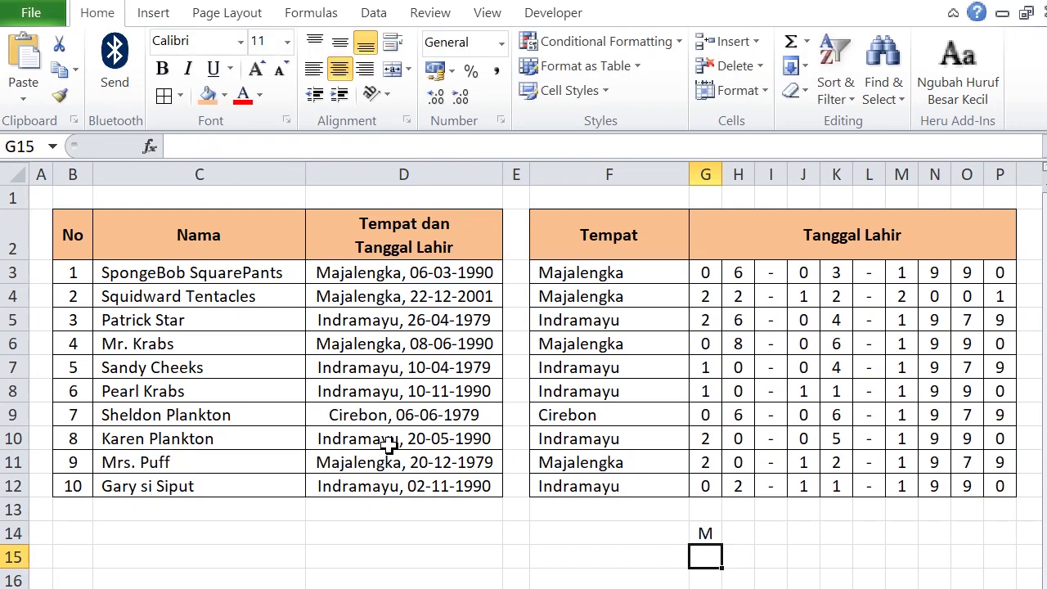
# Fill G14's formula across to P14 and check the copied formula in J14.
pyautogui.click(705, 535)
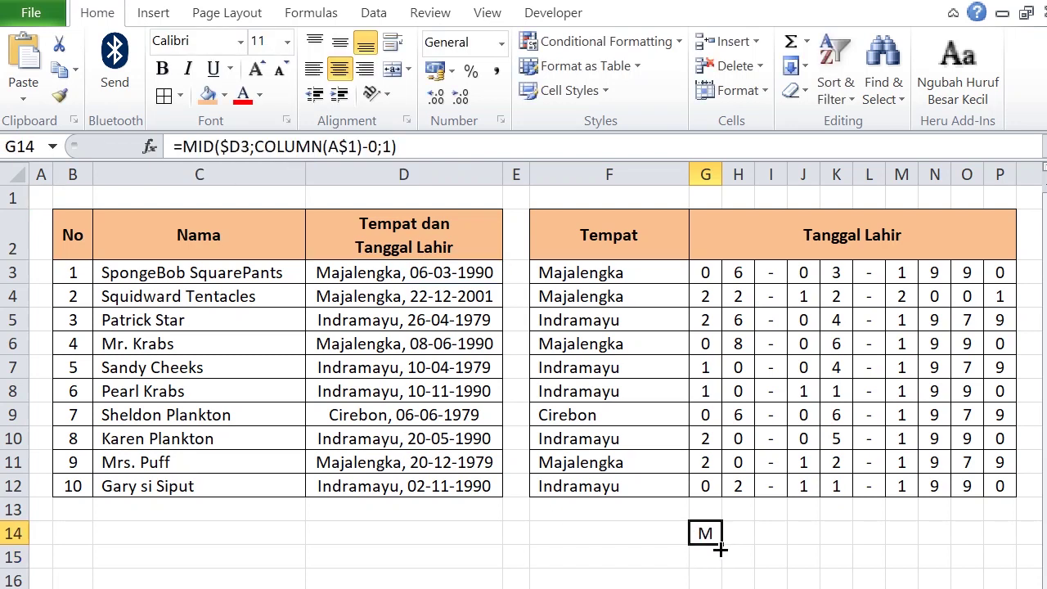
pyautogui.moveTo(722, 540); pyautogui.dragTo(1021, 541)
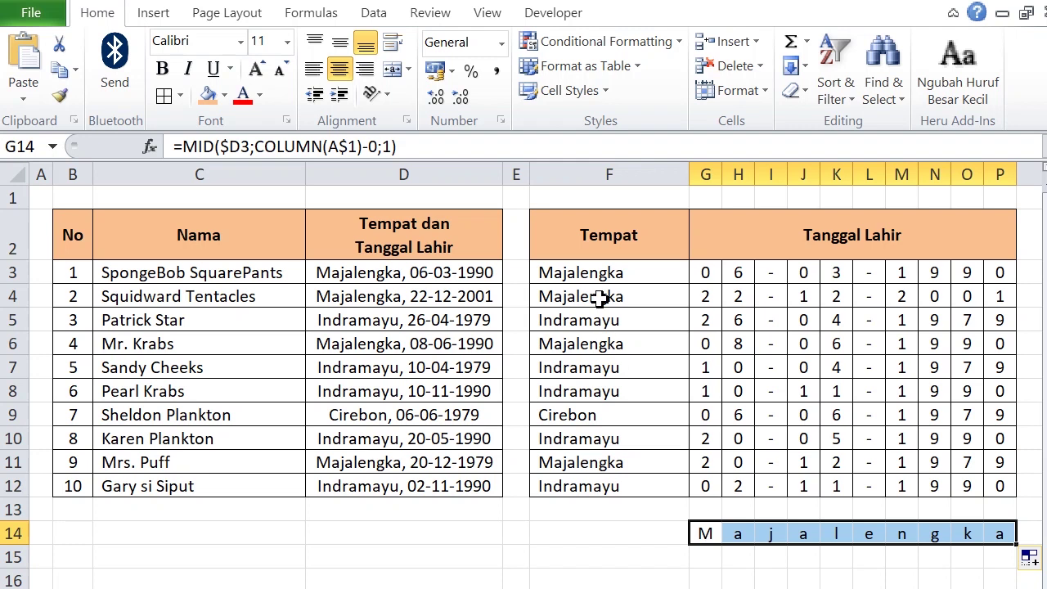
pyautogui.click(759, 558)
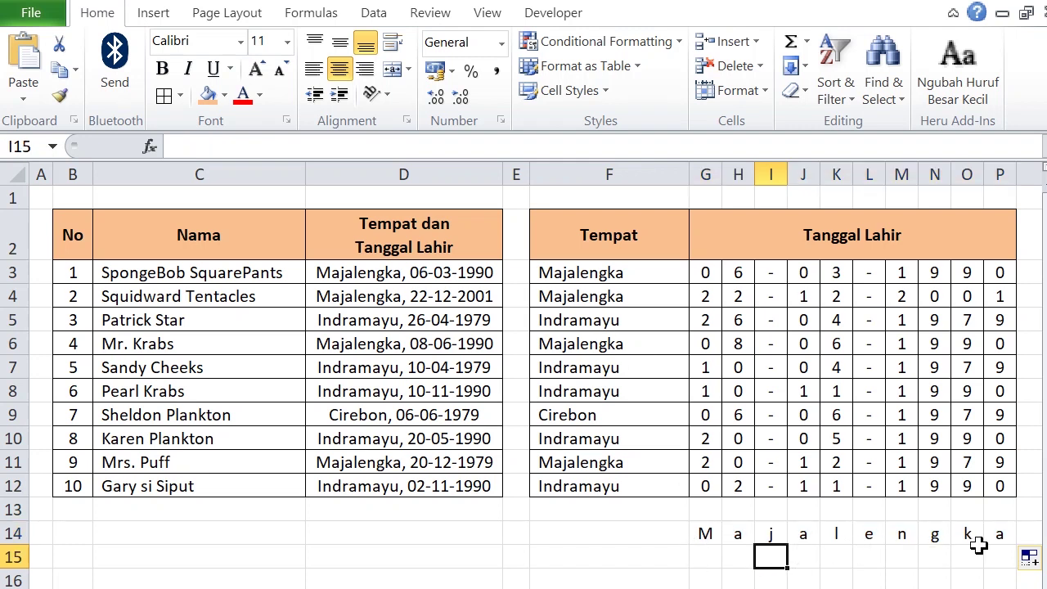
pyautogui.click(343, 564)
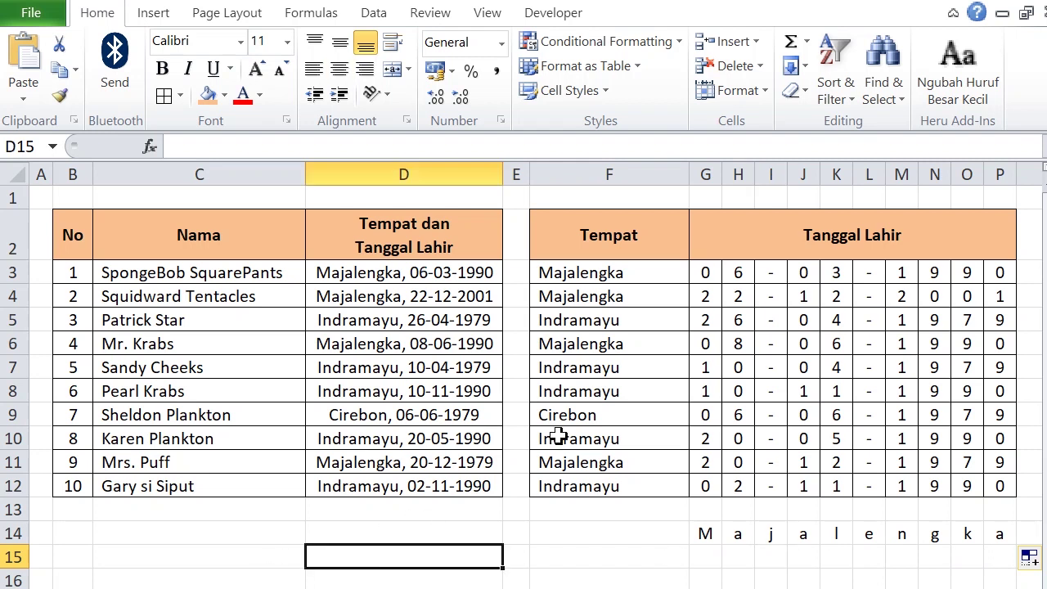
pyautogui.click(808, 535)
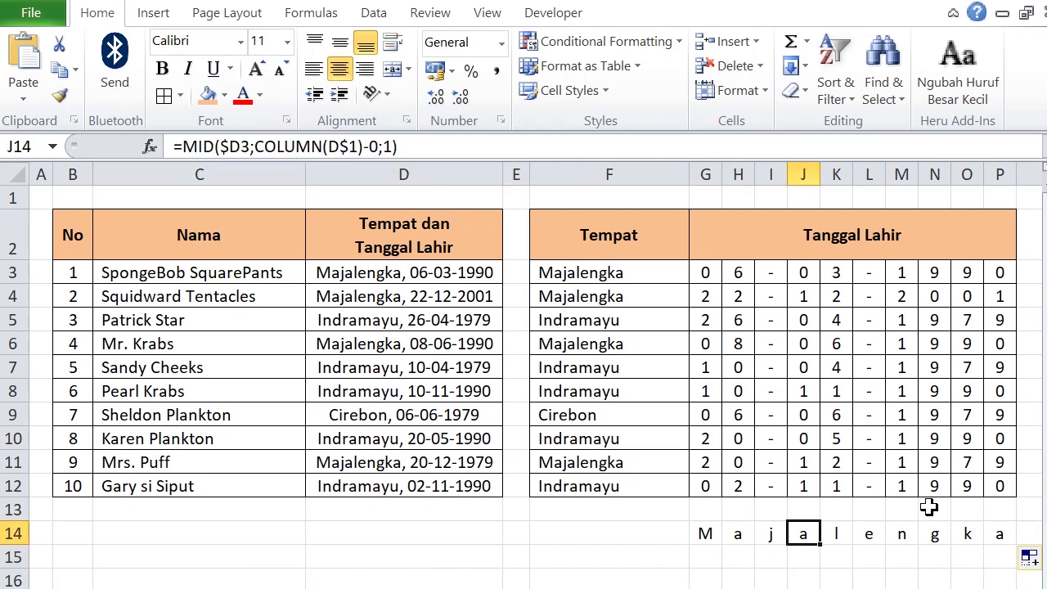